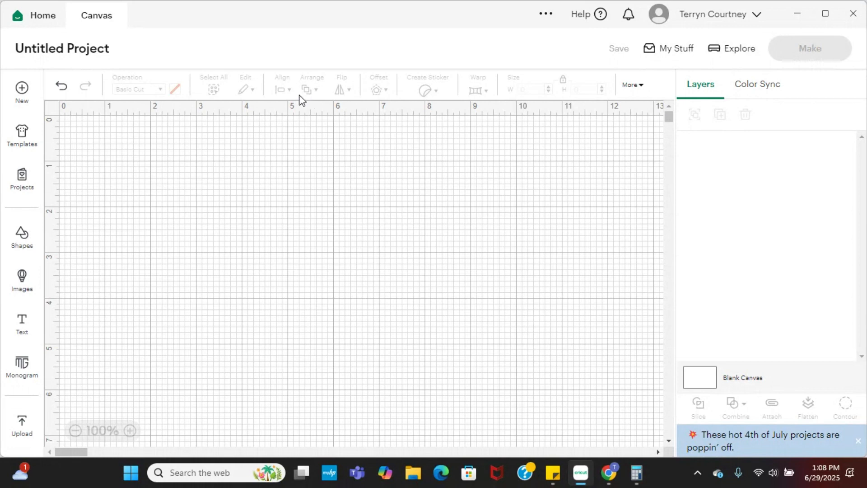
Add a text object reading "K" near the upper middle of the canvas and enlarge it to about 4.22 by 3.61 in.
{"action": "left_click", "coordinate": [21, 331]}
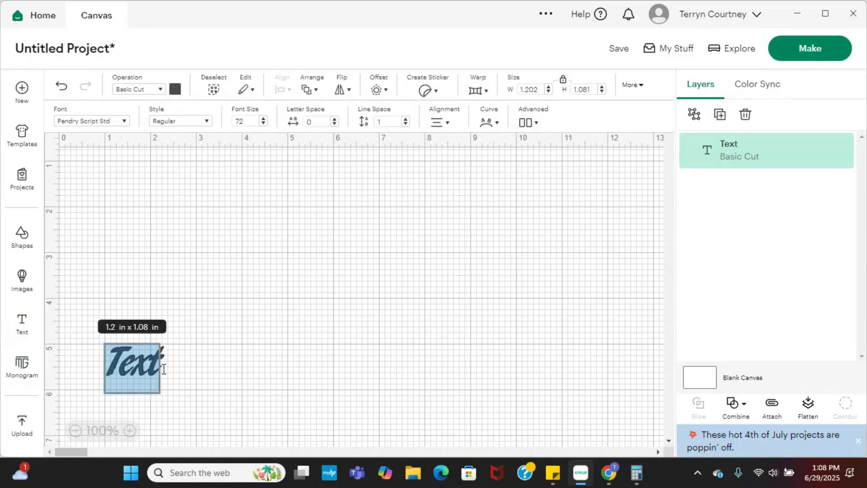
{"action": "left_click", "coordinate": [163, 369]}
{"action": "left_click_drag", "start_coordinate": [135, 375], "coordinate": [292, 228]}
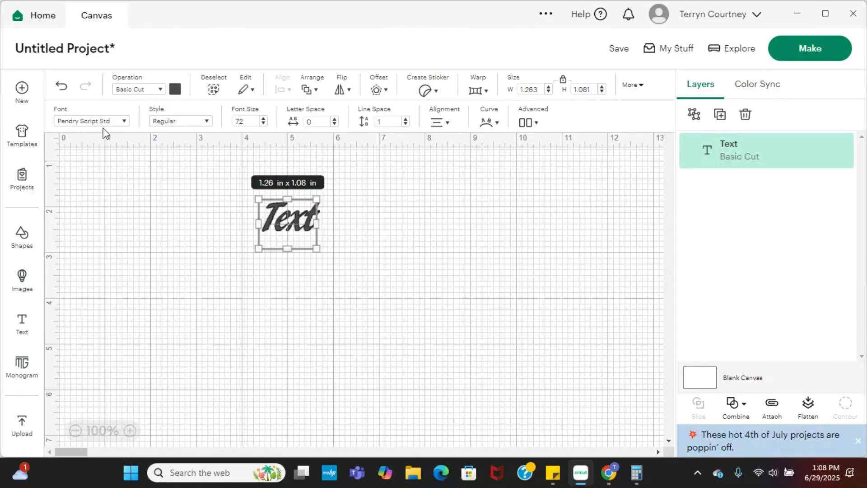
{"action": "double_click", "coordinate": [287, 224]}
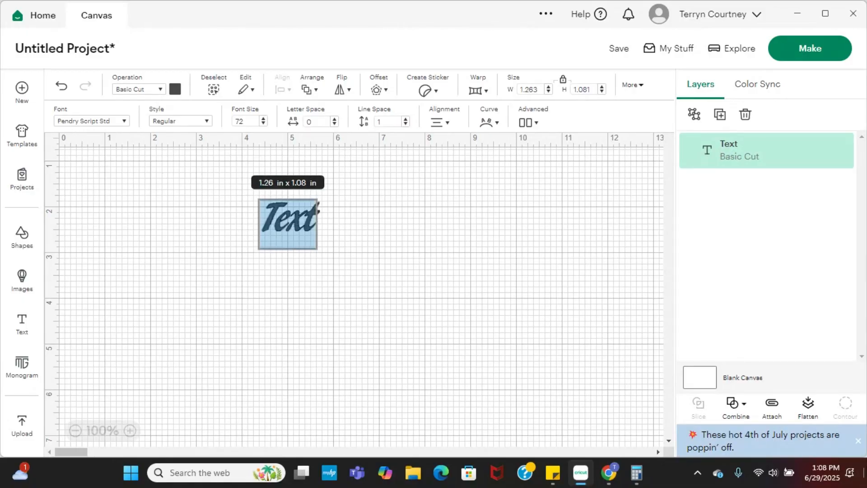
{"action": "type", "text": "K"}
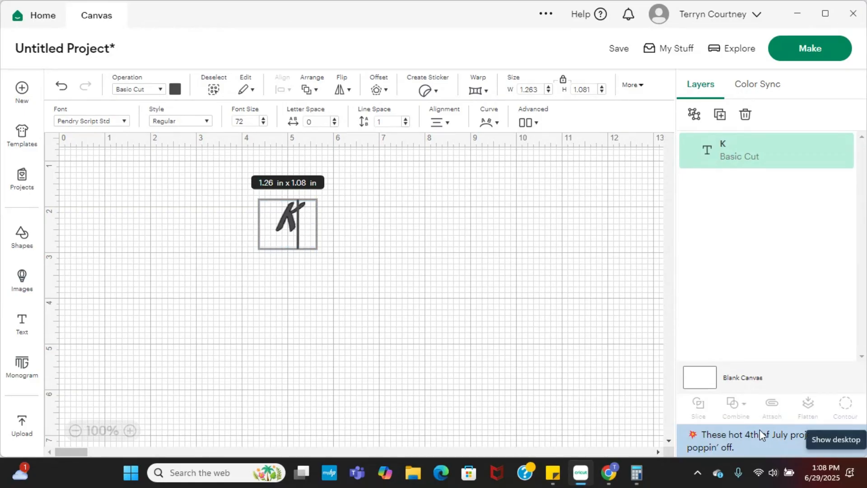
{"action": "left_click", "coordinate": [363, 228]}
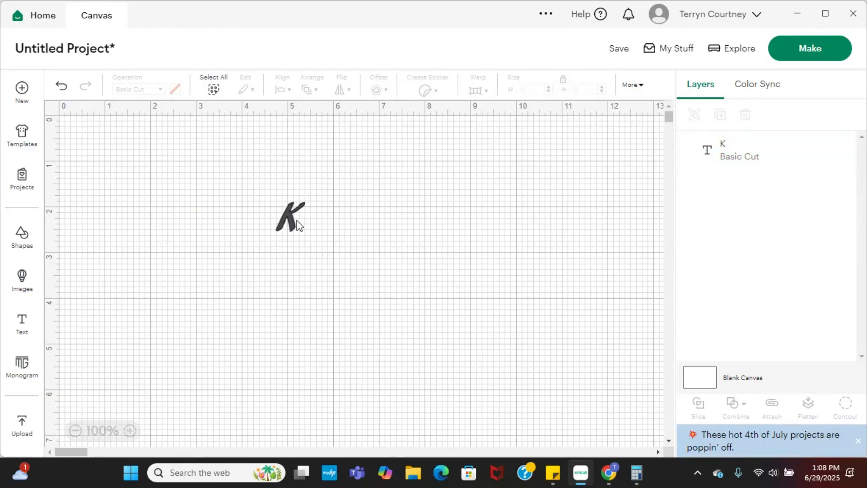
{"action": "left_click", "coordinate": [297, 224]}
{"action": "left_click_drag", "start_coordinate": [312, 247], "coordinate": [444, 319]}
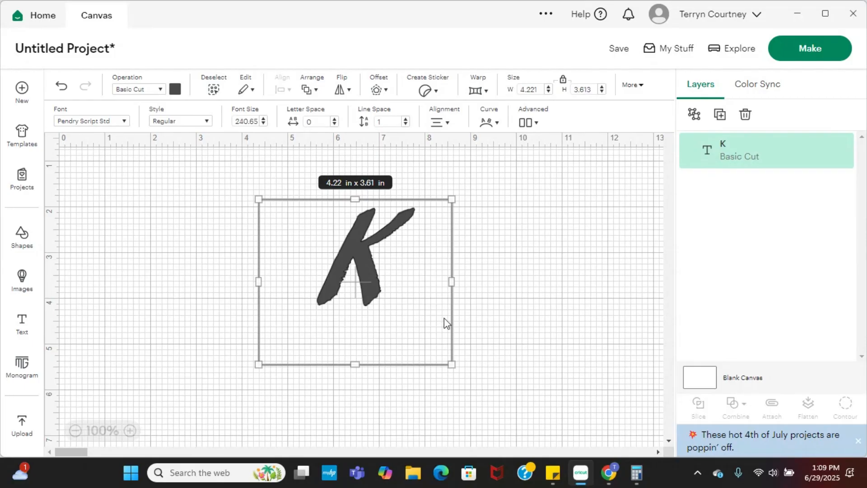
Change the font of the letter K to Retro Script and reposition the letter near the middle of the canvas.
{"action": "left_click", "coordinate": [95, 123]}
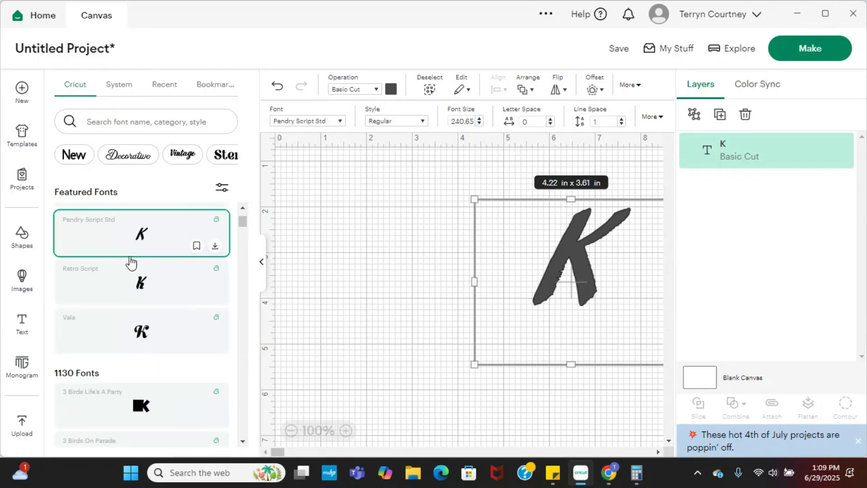
{"action": "left_click", "coordinate": [140, 291]}
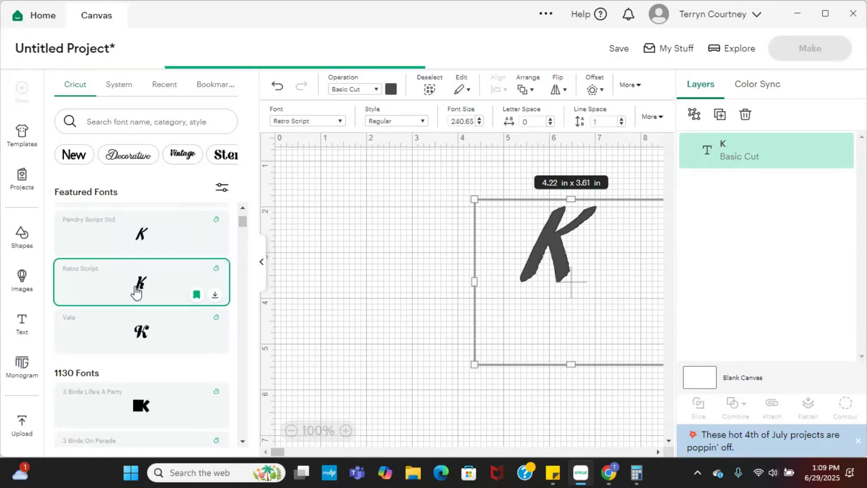
{"action": "left_click_drag", "start_coordinate": [555, 302], "coordinate": [412, 295]}
{"action": "left_click", "coordinate": [532, 286]}
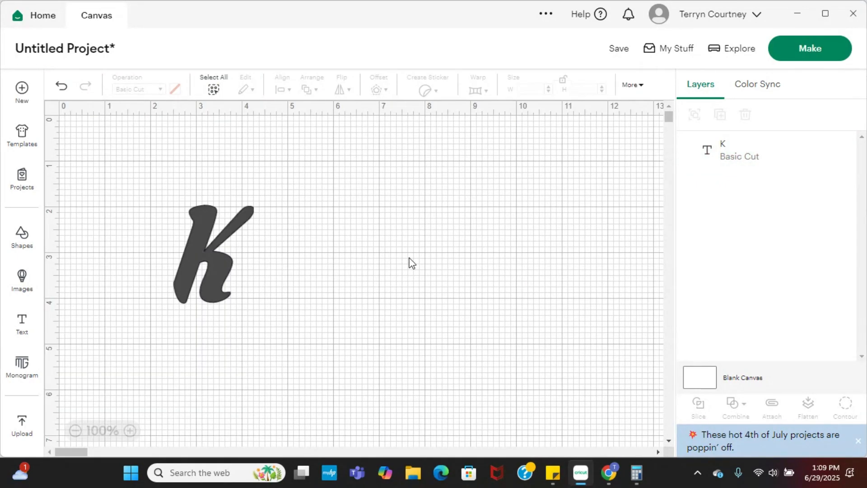
{"action": "left_click", "coordinate": [226, 257]}
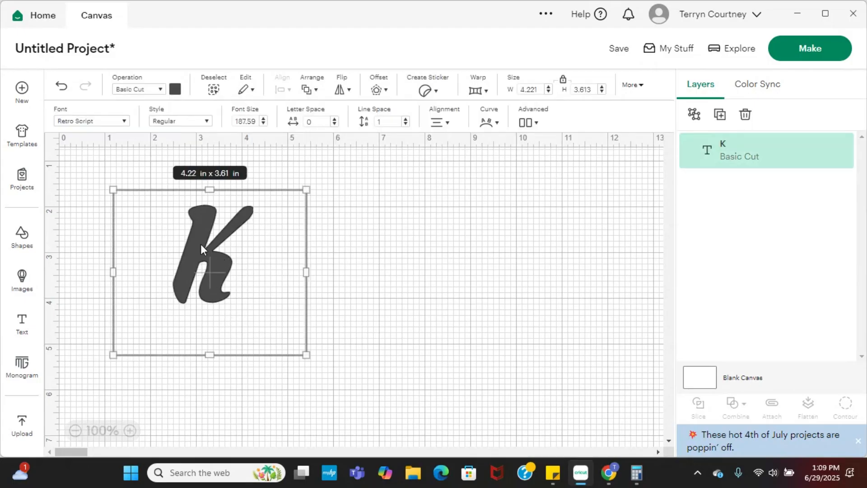
{"action": "left_click_drag", "start_coordinate": [216, 267], "coordinate": [315, 268]}
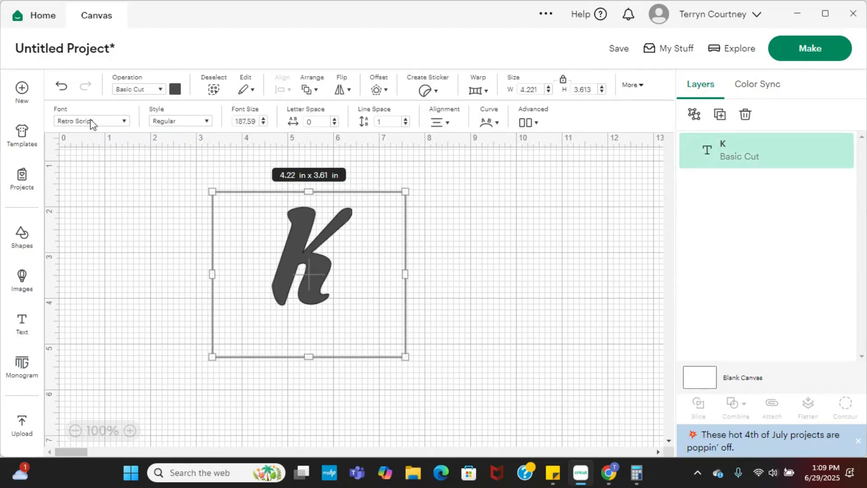
Browse the featured fonts and change the letter K to BFC Vintage Champagne.
{"action": "left_click", "coordinate": [124, 121]}
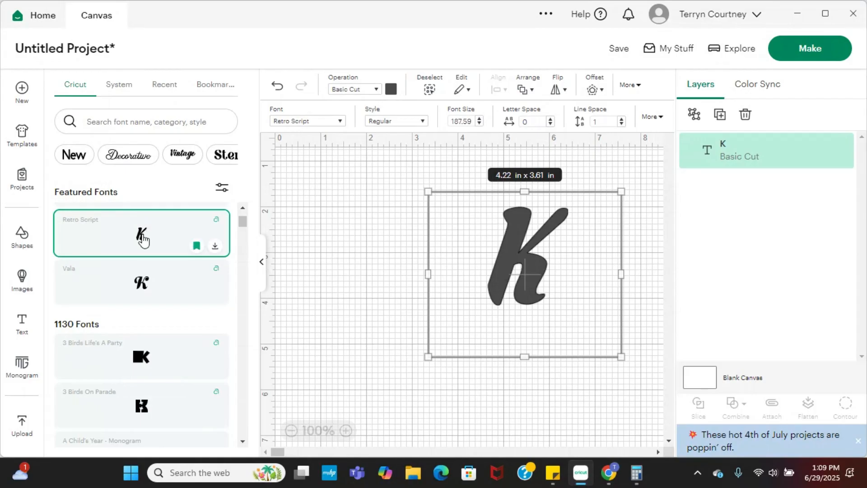
{"action": "scroll", "coordinate": [141, 226], "scroll_direction": "down", "scroll_amount": 3}
{"action": "scroll", "coordinate": [149, 256], "scroll_direction": "up", "scroll_amount": 5}
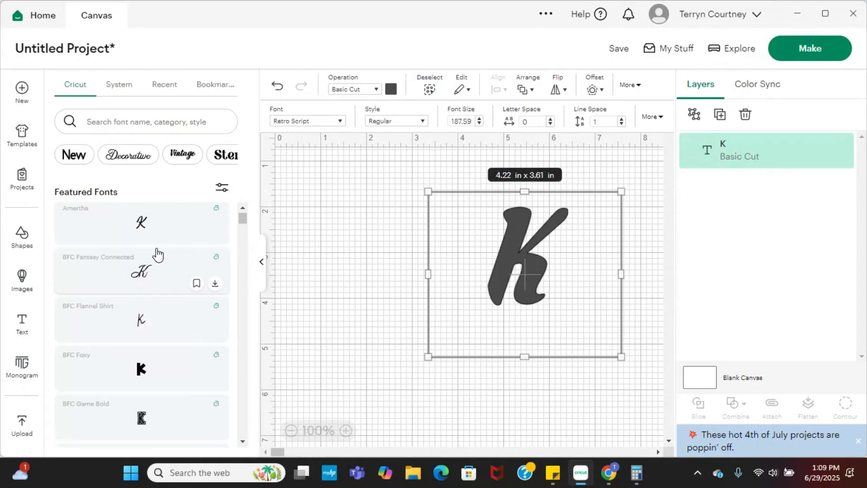
{"action": "scroll", "coordinate": [158, 255], "scroll_direction": "down", "scroll_amount": 5}
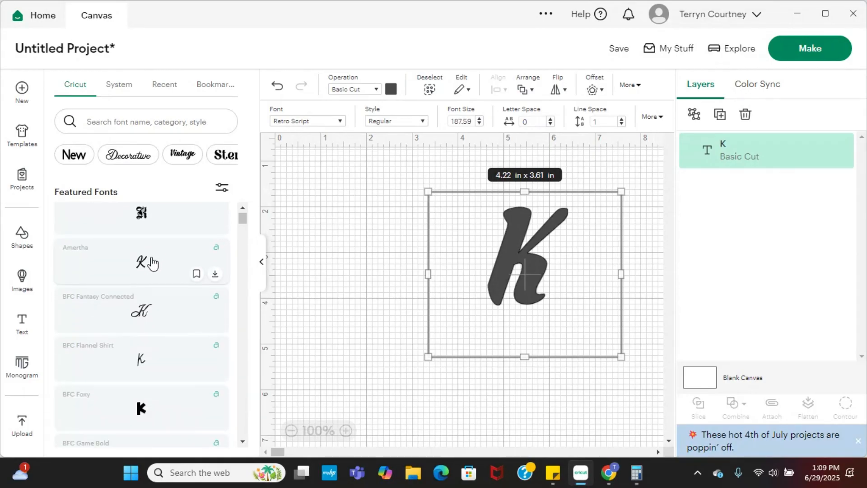
{"action": "scroll", "coordinate": [155, 264], "scroll_direction": "down", "scroll_amount": 2}
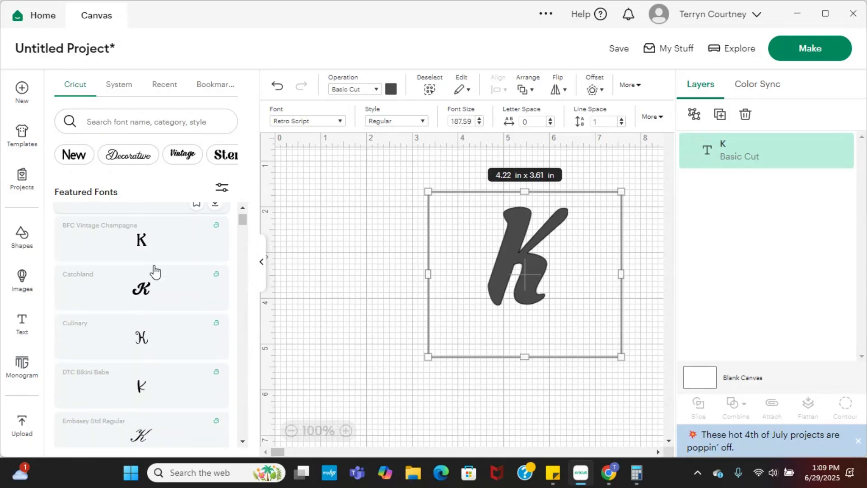
{"action": "left_click", "coordinate": [142, 246]}
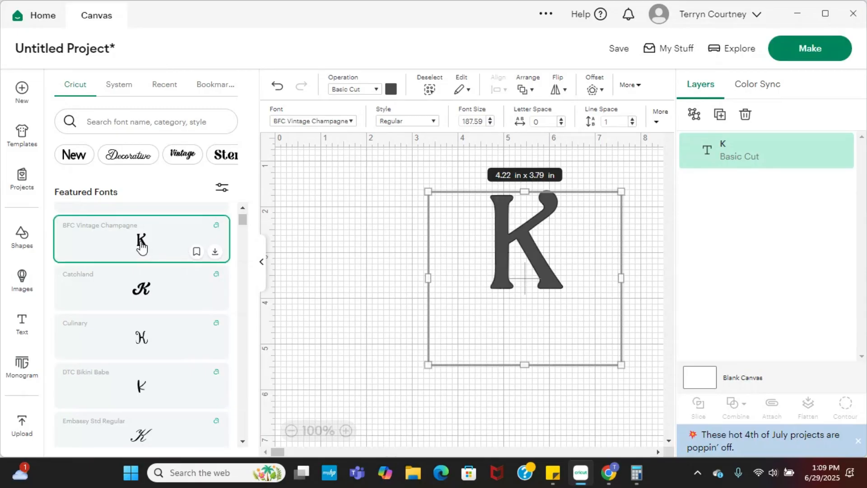
{"action": "left_click", "coordinate": [500, 332]}
Narrow the K's text box to about 3.74 in wide and scale the letter up proportionally.
{"action": "left_click", "coordinate": [333, 274]}
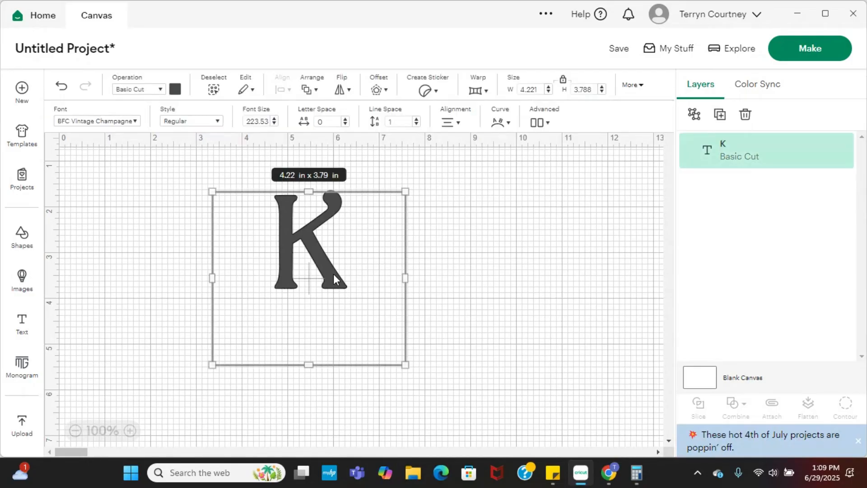
{"action": "left_click_drag", "start_coordinate": [317, 253], "coordinate": [318, 253]}
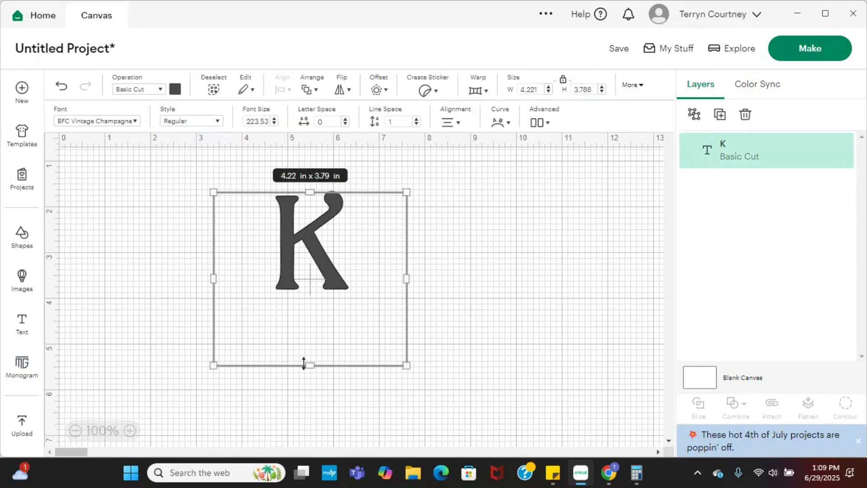
{"action": "left_click_drag", "start_coordinate": [303, 363], "coordinate": [314, 311]}
{"action": "left_click_drag", "start_coordinate": [404, 279], "coordinate": [382, 286]}
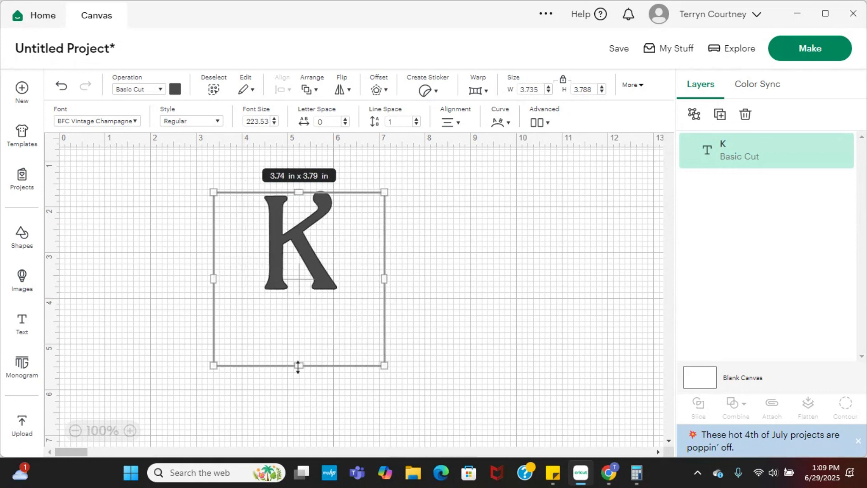
{"action": "left_click_drag", "start_coordinate": [297, 367], "coordinate": [304, 310]}
{"action": "left_click_drag", "start_coordinate": [376, 365], "coordinate": [418, 399]}
{"action": "left_click", "coordinate": [483, 316]}
Enlarge the letter K to about 3 in tall and place it in the left half of the canvas.
{"action": "left_click", "coordinate": [314, 262]}
{"action": "left_click_drag", "start_coordinate": [314, 260], "coordinate": [306, 289]}
{"action": "left_click", "coordinate": [503, 245]}
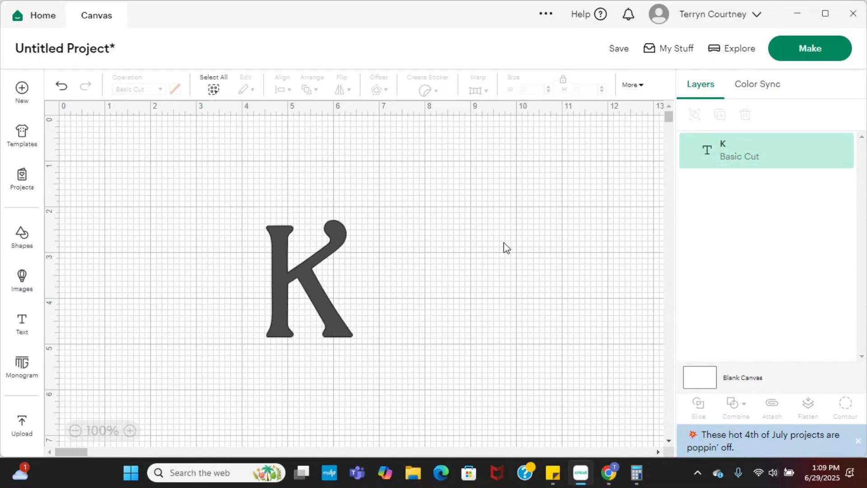
{"action": "left_click", "coordinate": [370, 232]}
{"action": "left_click_drag", "start_coordinate": [410, 219], "coordinate": [449, 176]}
{"action": "left_click_drag", "start_coordinate": [449, 177], "coordinate": [449, 176]}
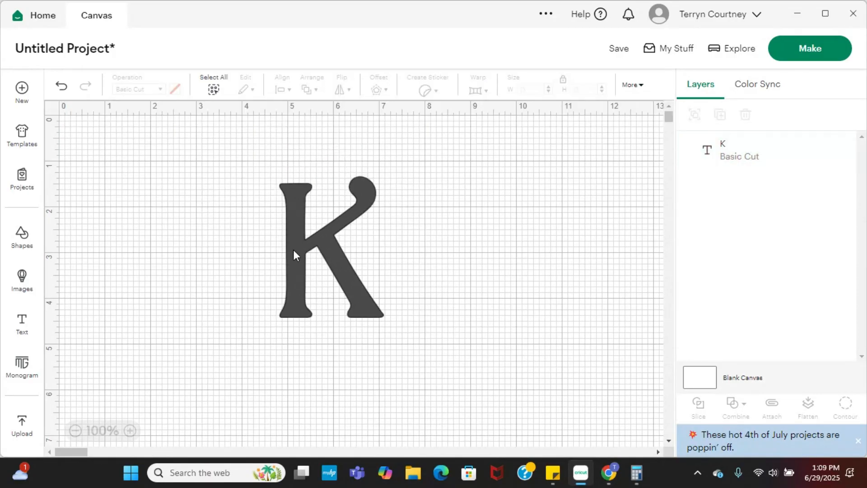
{"action": "left_click_drag", "start_coordinate": [294, 251], "coordinate": [226, 249]}
{"action": "left_click", "coordinate": [475, 280]}
{"action": "left_click", "coordinate": [400, 268]}
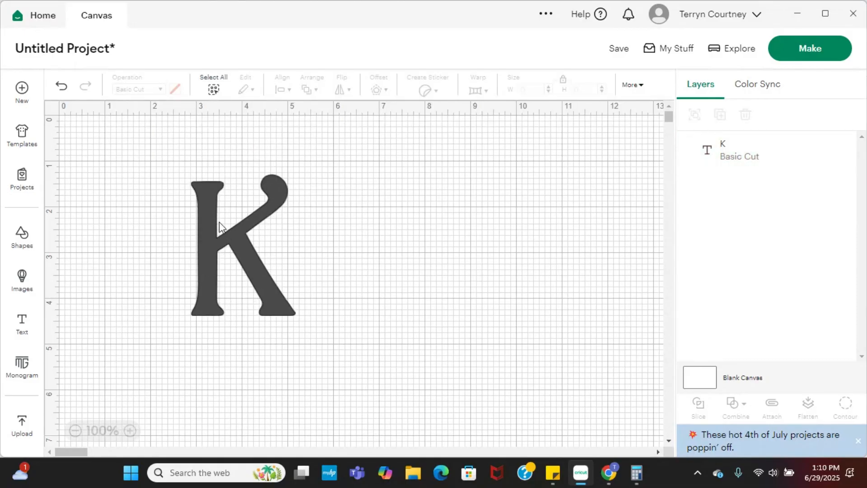
Add a second text object containing the person's first name and place it beside the K, on its right.
{"action": "left_click", "coordinate": [25, 326]}
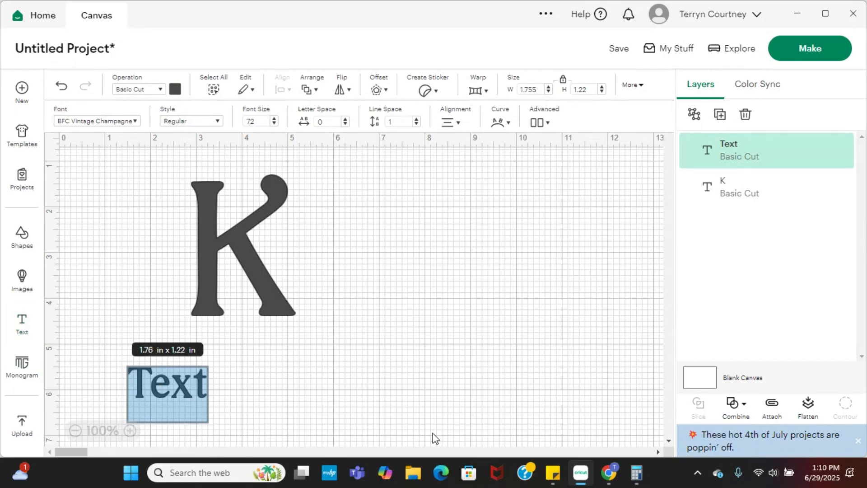
{"action": "type", "text": "Keysh"}
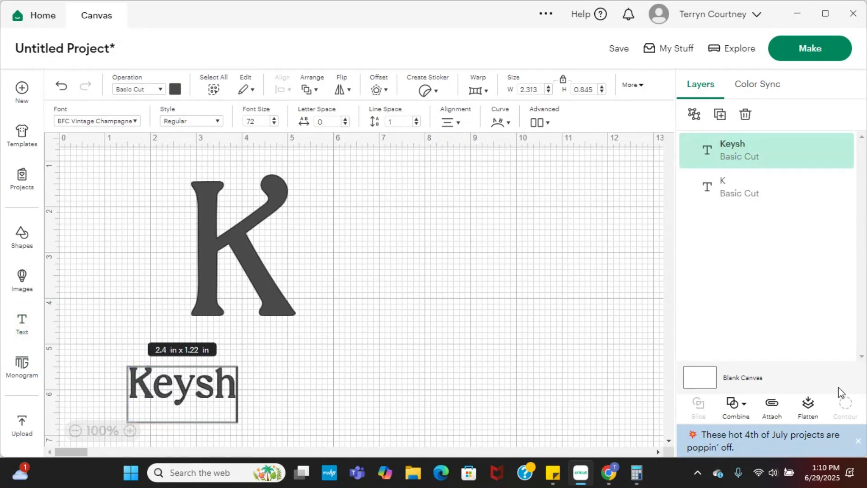
{"action": "left_click", "coordinate": [262, 387]}
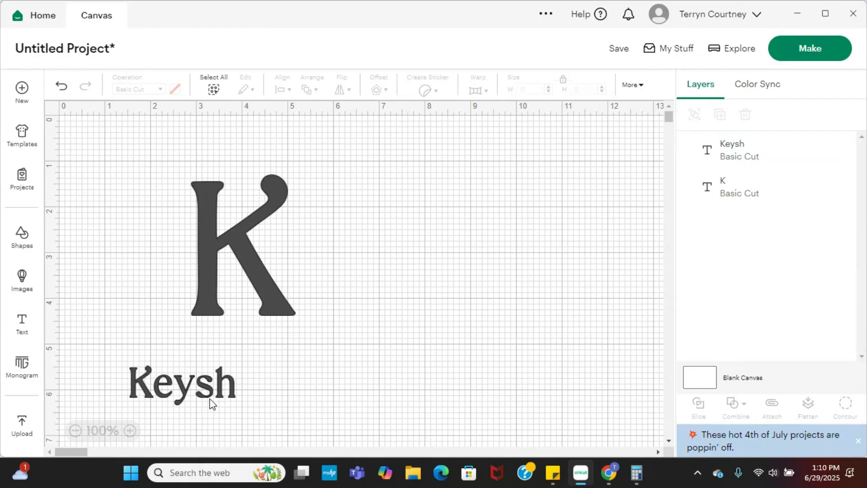
{"action": "left_click_drag", "start_coordinate": [209, 398], "coordinate": [481, 262]}
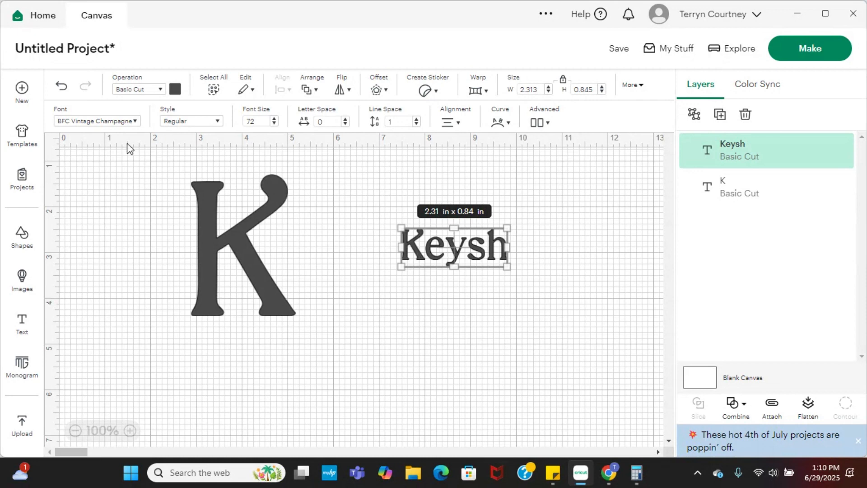
Set the name's font to Catchland and move the name below and to the right of the K.
{"action": "left_click", "coordinate": [133, 120]}
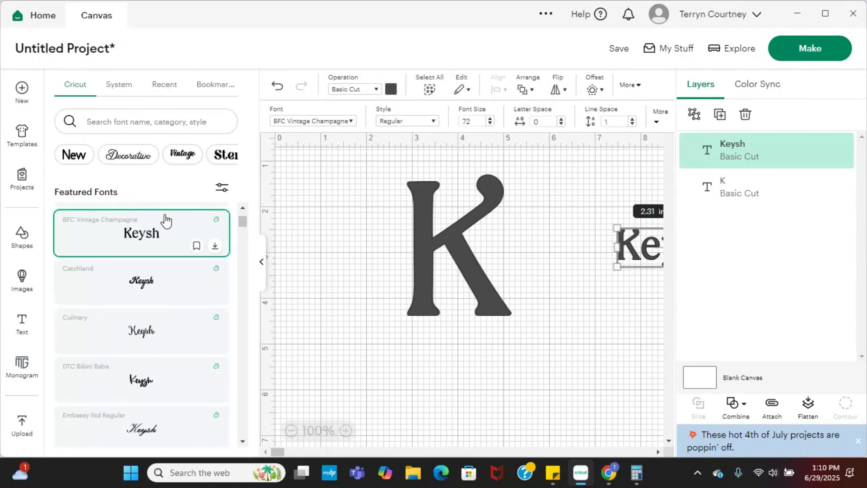
{"action": "left_click", "coordinate": [154, 283]}
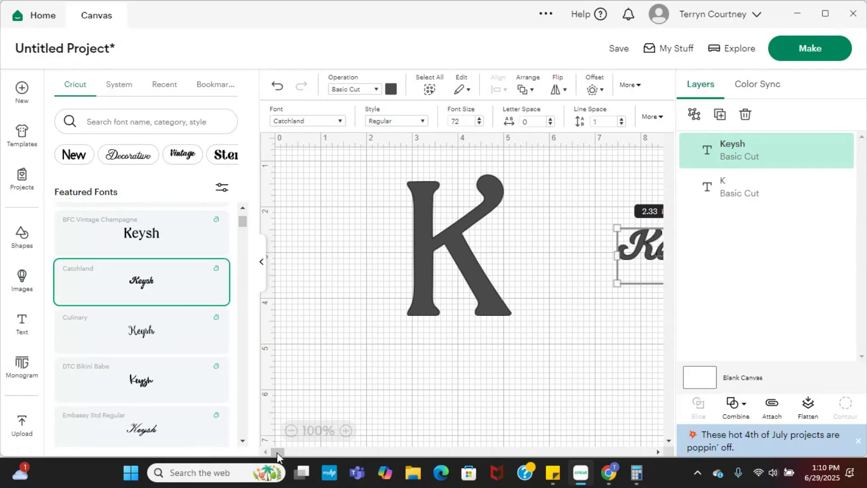
{"action": "mouse_move", "coordinate": [277, 449]}
{"action": "left_mouse_down"}
{"action": "mouse_move", "coordinate": [288, 450]}
{"action": "mouse_move", "coordinate": [274, 450]}
{"action": "left_mouse_up"}
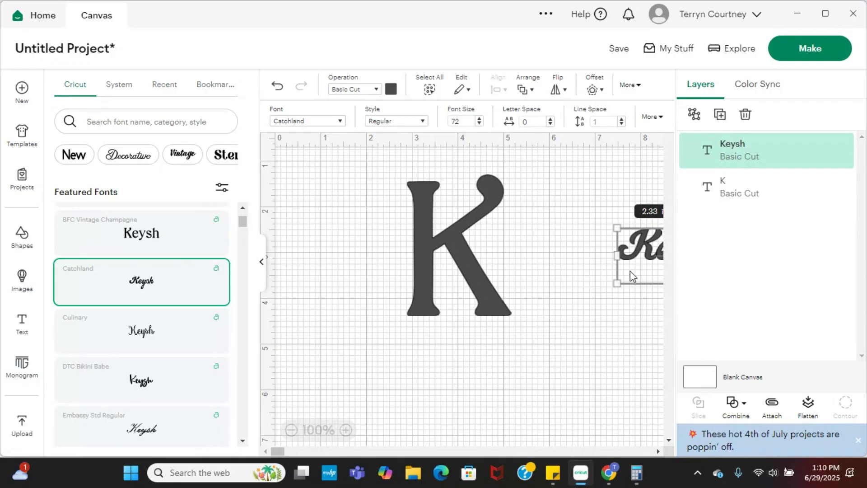
{"action": "left_click_drag", "start_coordinate": [630, 270], "coordinate": [505, 391]}
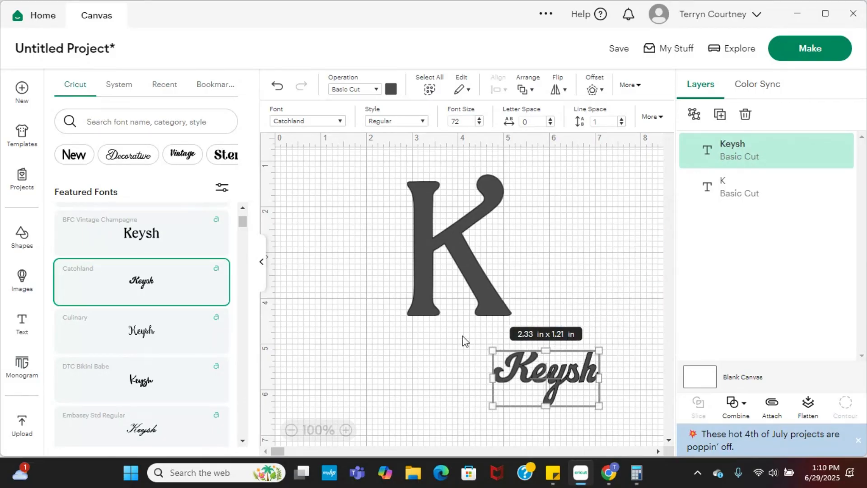
Move the letter K further toward the upper-left area of the canvas.
{"action": "left_click_drag", "start_coordinate": [475, 282], "coordinate": [421, 271]}
{"action": "left_click", "coordinate": [570, 270]}
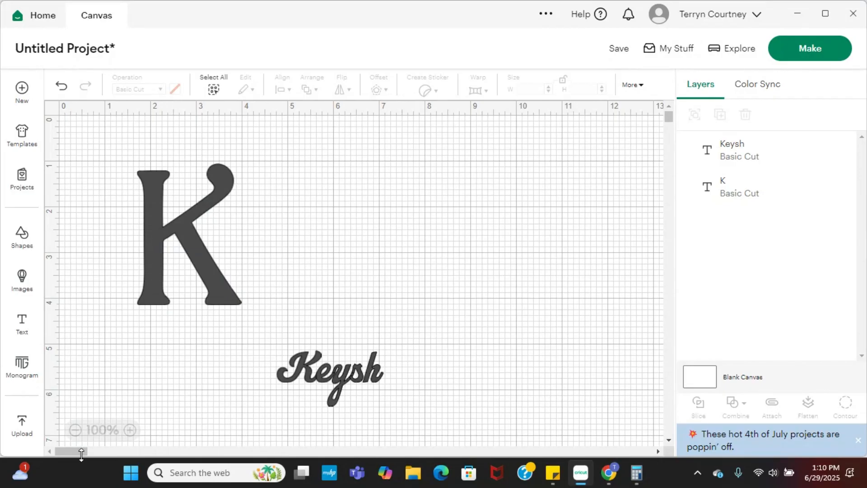
{"action": "left_click_drag", "start_coordinate": [82, 455], "coordinate": [70, 452]}
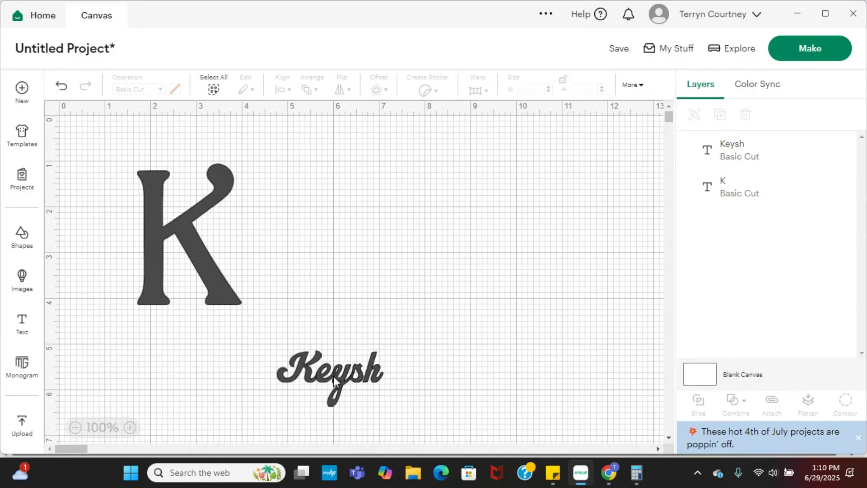
Try the Culinary font on the name and switch it to DTC Bikini Babe.
{"action": "left_click", "coordinate": [345, 367]}
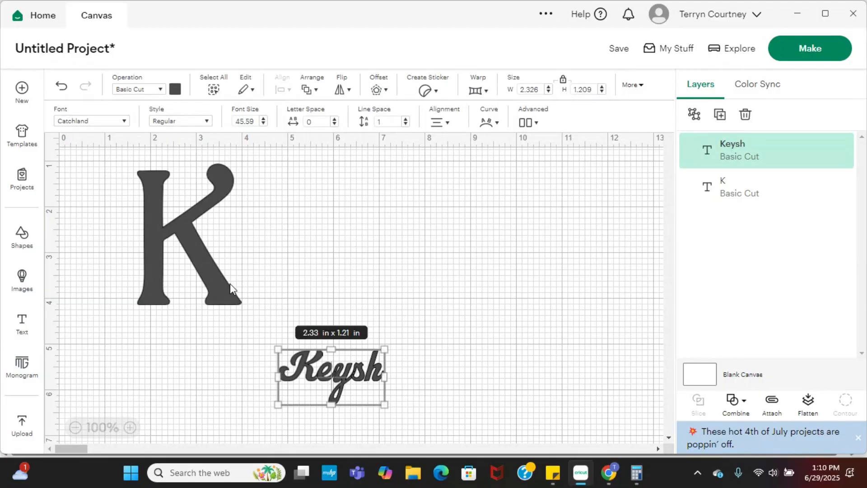
{"action": "left_click", "coordinate": [123, 121]}
{"action": "scroll", "coordinate": [127, 254], "scroll_direction": "down", "scroll_amount": 1}
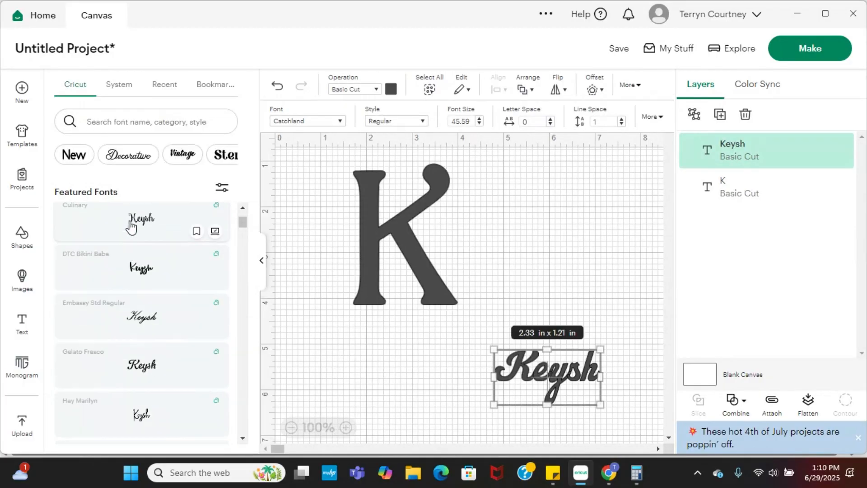
{"action": "left_click", "coordinate": [131, 227]}
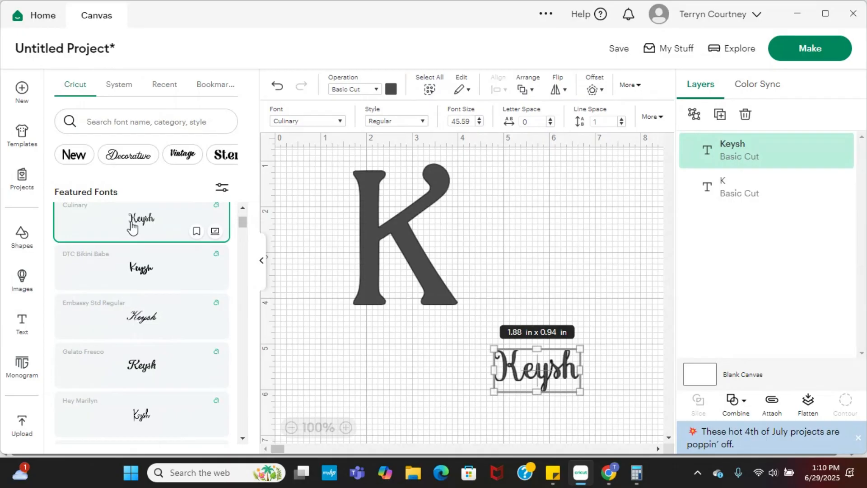
{"action": "left_click", "coordinate": [147, 284]}
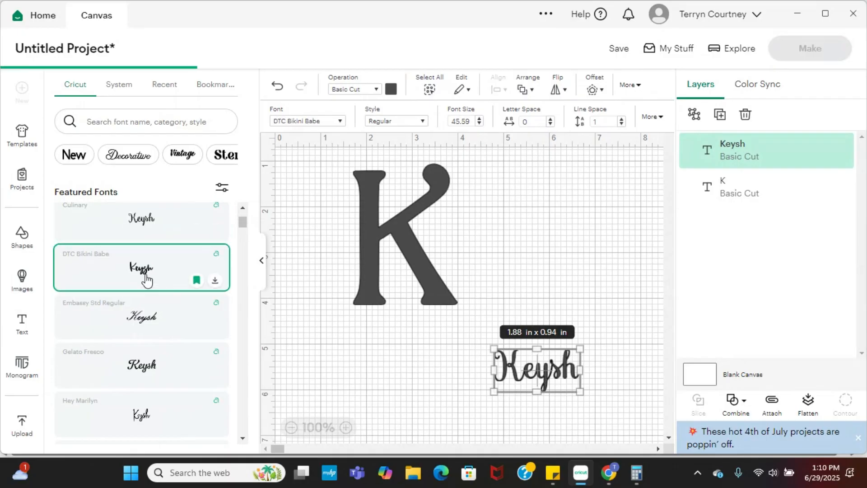
Try the Embassy Std Regular, Gelato Fresco, Madina Script and Hey Marilyn fonts on the name and settle on Retro Script.
{"action": "left_click", "coordinate": [132, 319]}
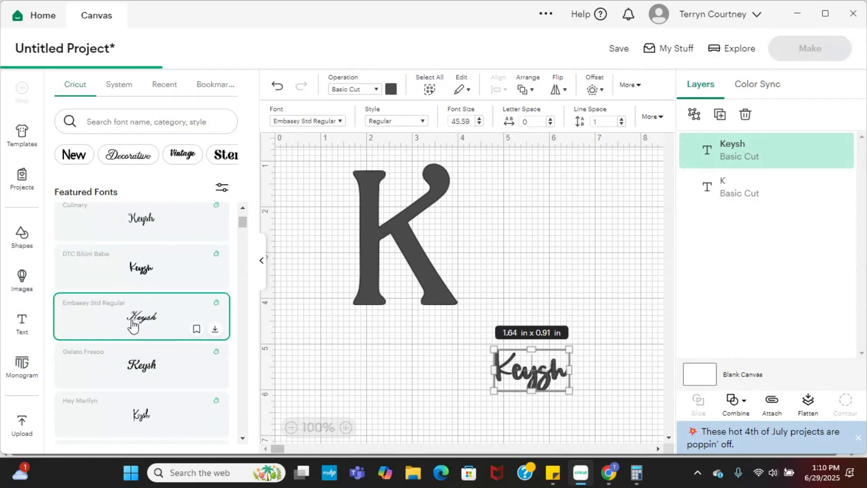
{"action": "left_click", "coordinate": [141, 372]}
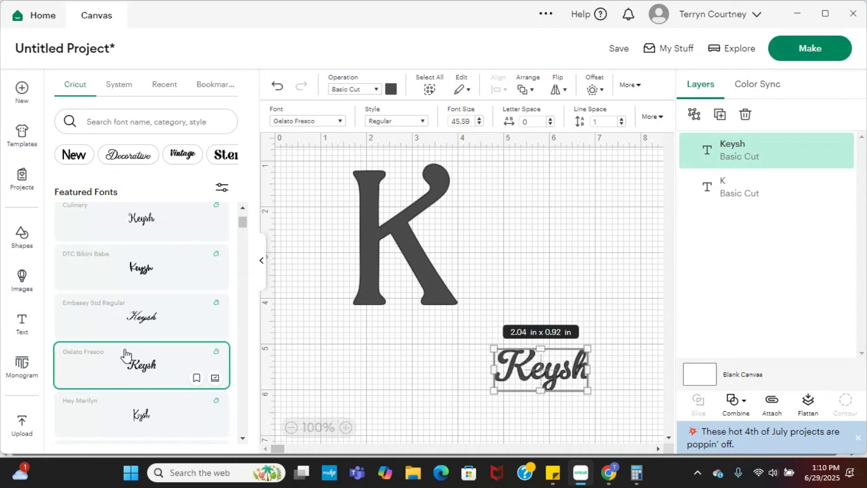
{"action": "scroll", "coordinate": [136, 352], "scroll_direction": "down", "scroll_amount": 4}
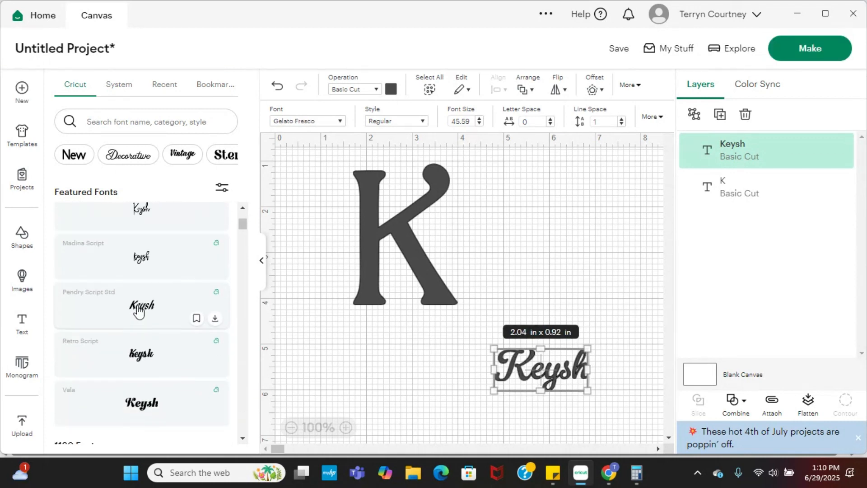
{"action": "left_click", "coordinate": [140, 256]}
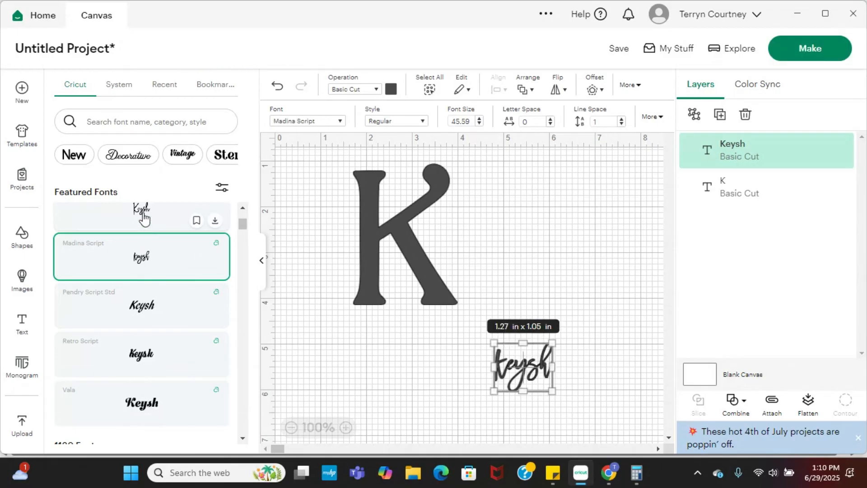
{"action": "left_click", "coordinate": [142, 213]}
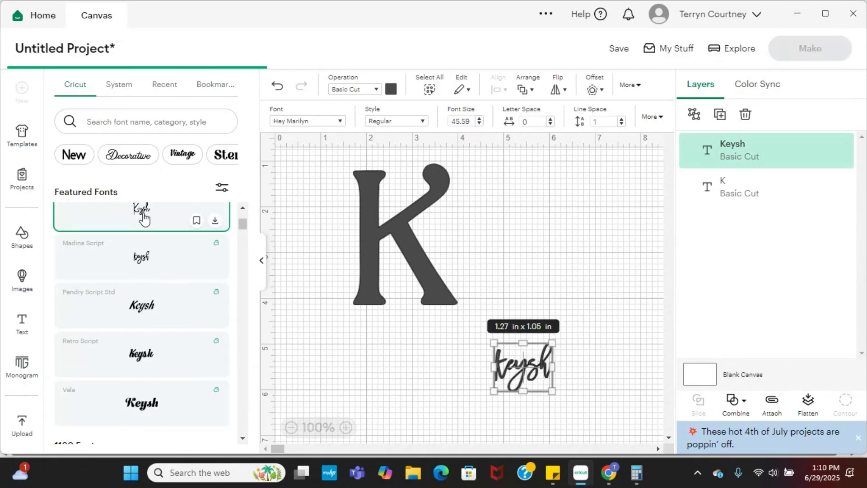
{"action": "left_click", "coordinate": [141, 360]}
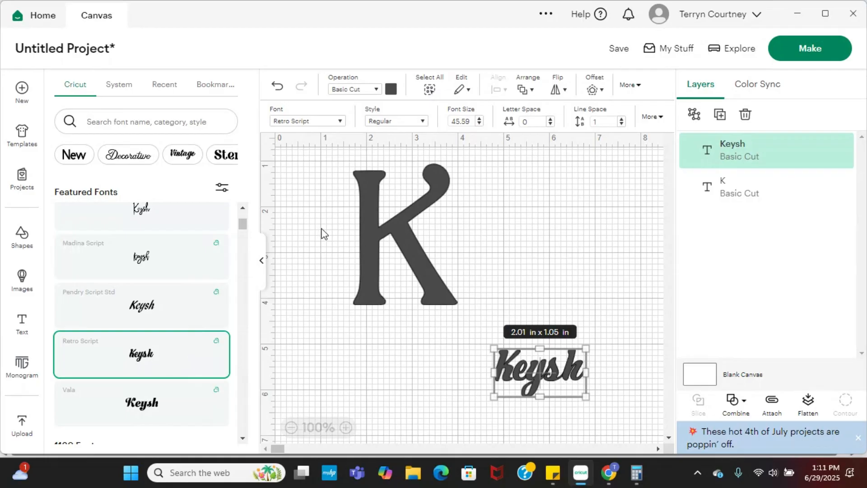
Rotate the name a quarter turn counterclockwise so it reads upward and place it over the K's vertical stem.
{"action": "left_click", "coordinate": [376, 226]}
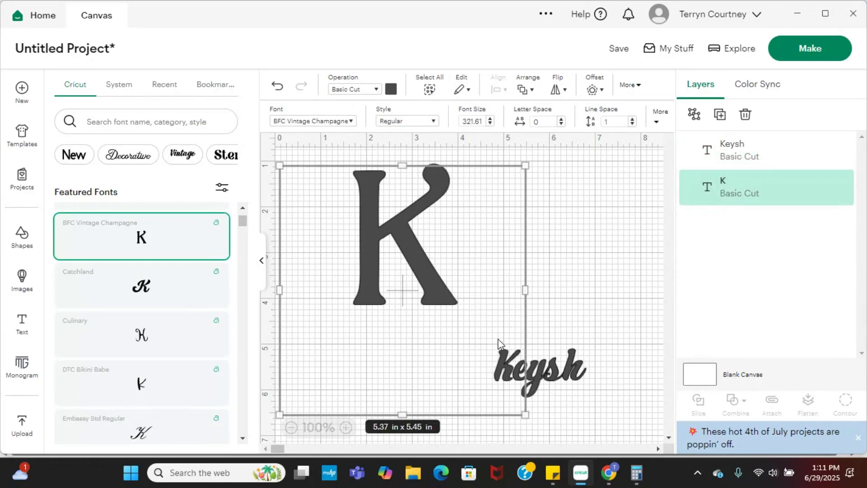
{"action": "left_click", "coordinate": [558, 374]}
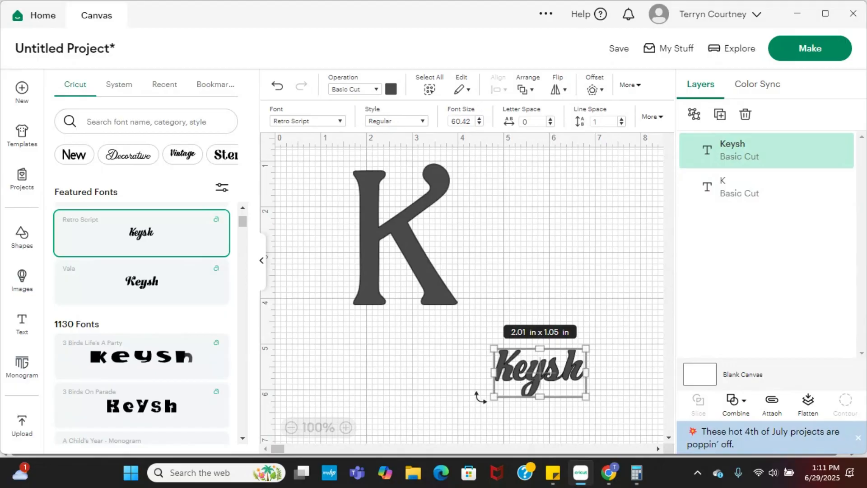
{"action": "left_click_drag", "start_coordinate": [480, 397], "coordinate": [574, 443]}
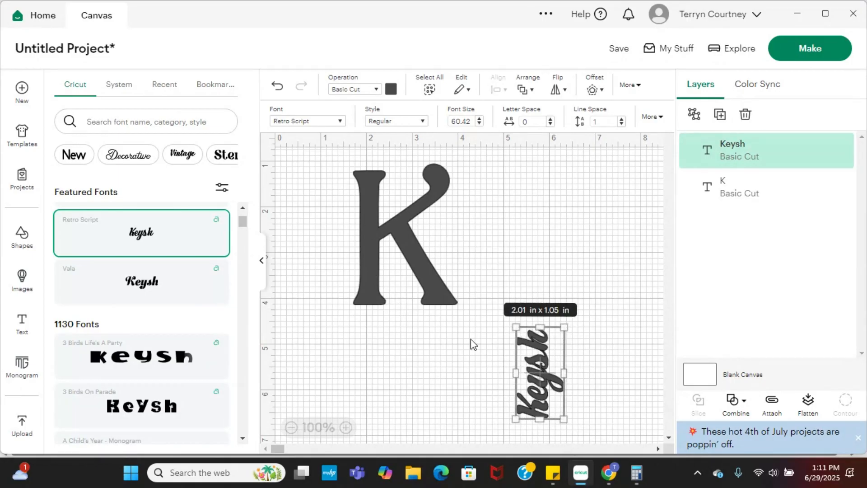
{"action": "left_click_drag", "start_coordinate": [537, 381], "coordinate": [358, 245]}
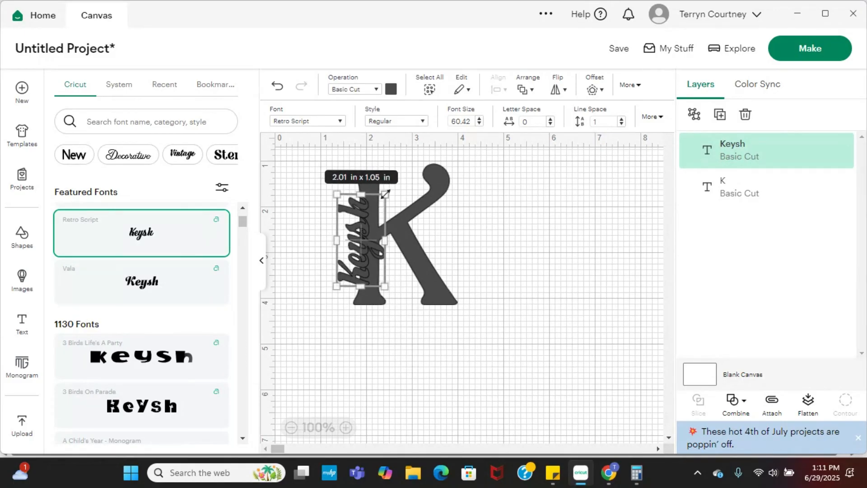
Resize the rotated name to about 2.38 x 1.09 in and reposition it along the K's stem.
{"action": "left_click_drag", "start_coordinate": [385, 194], "coordinate": [391, 184]}
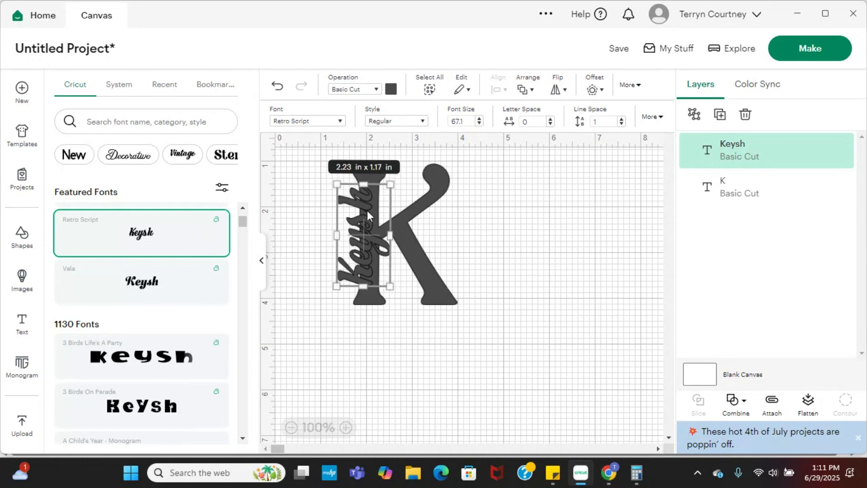
{"action": "left_click_drag", "start_coordinate": [357, 223], "coordinate": [354, 225]}
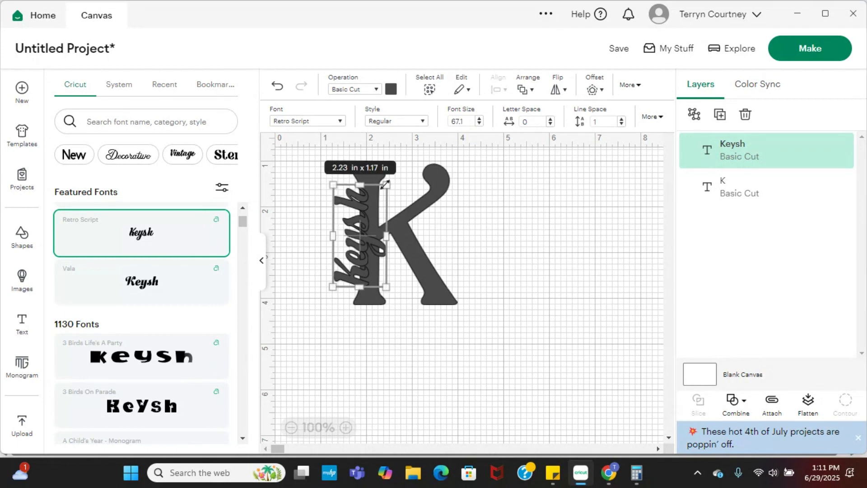
{"action": "left_click_drag", "start_coordinate": [385, 184], "coordinate": [358, 177]}
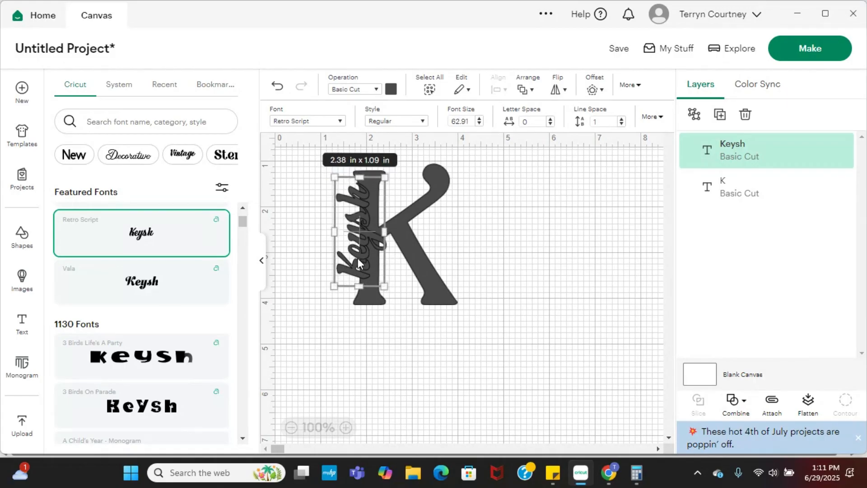
{"action": "left_click_drag", "start_coordinate": [358, 259], "coordinate": [356, 266]}
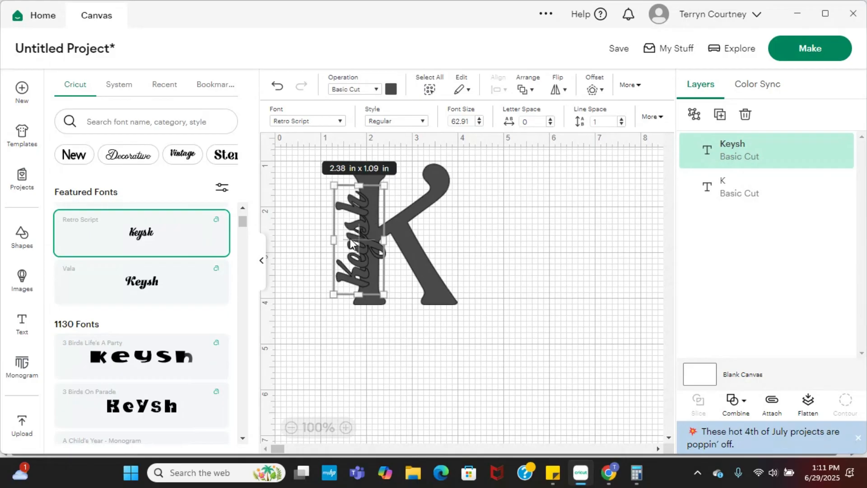
Move the name clear of the K and apply a welded, rounded offset of about 0.083 in to it.
{"action": "left_click_drag", "start_coordinate": [349, 245], "coordinate": [489, 256]}
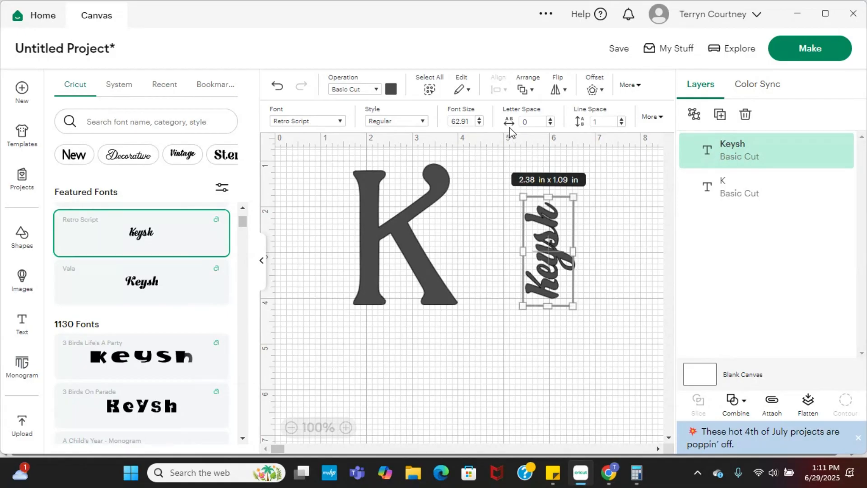
{"action": "left_click", "coordinate": [594, 90]}
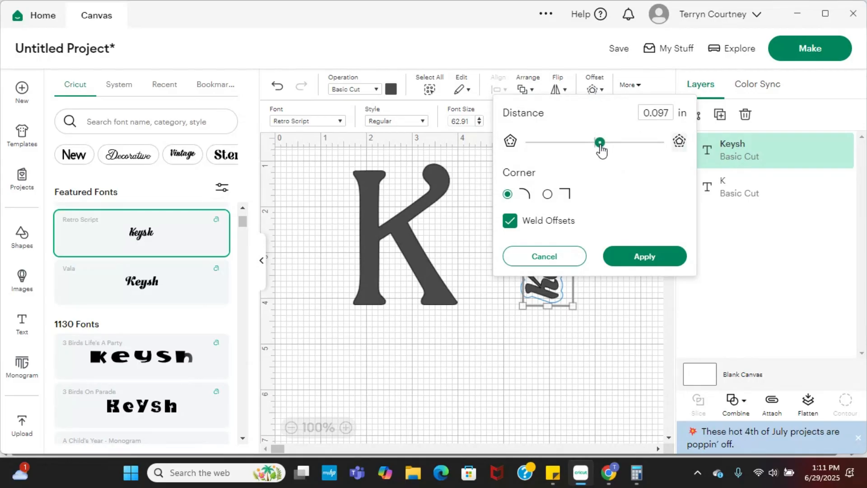
{"action": "left_click_drag", "start_coordinate": [601, 143], "coordinate": [599, 144]}
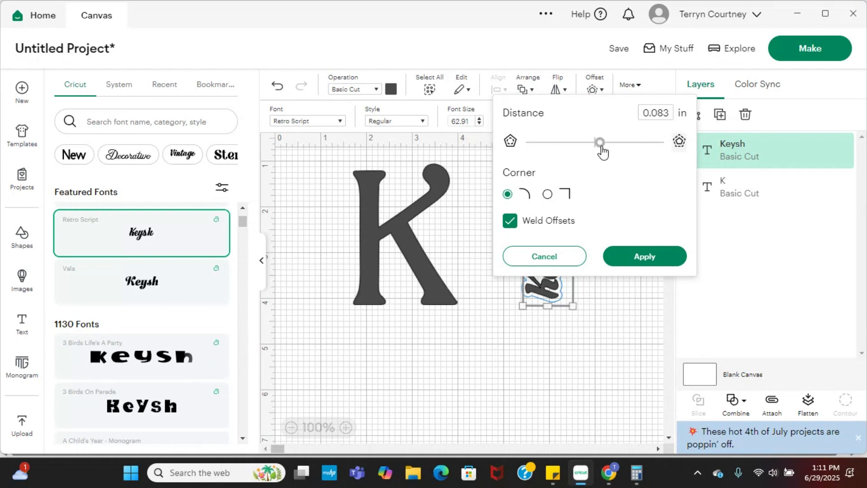
{"action": "left_click", "coordinate": [644, 260]}
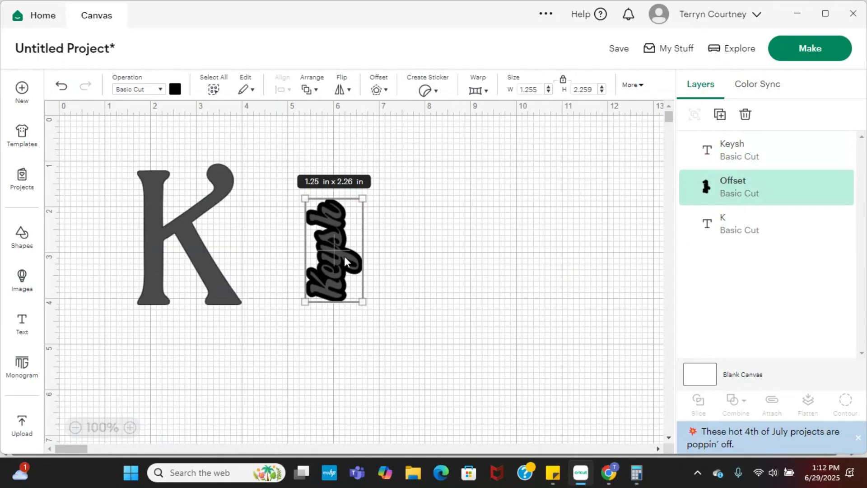
Separate the name from its offset shape and position only the offset over the K's vertical stem.
{"action": "left_click_drag", "start_coordinate": [344, 257], "coordinate": [419, 267]}
{"action": "left_click_drag", "start_coordinate": [323, 258], "coordinate": [149, 247]}
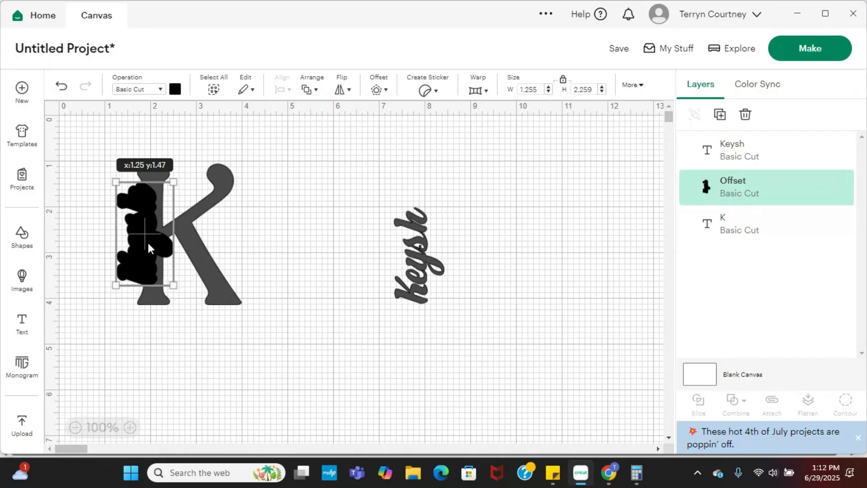
{"action": "left_click_drag", "start_coordinate": [148, 244], "coordinate": [148, 244]}
{"action": "left_click", "coordinate": [285, 259]}
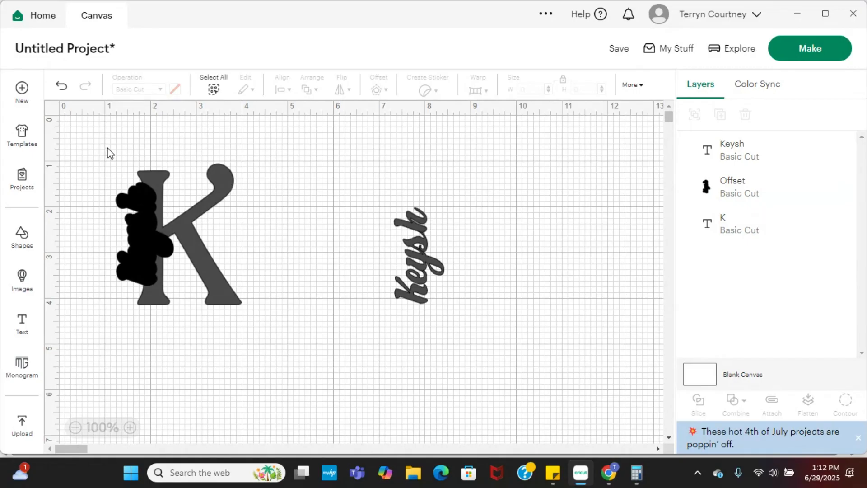
{"action": "left_click_drag", "start_coordinate": [109, 152], "coordinate": [266, 322]}
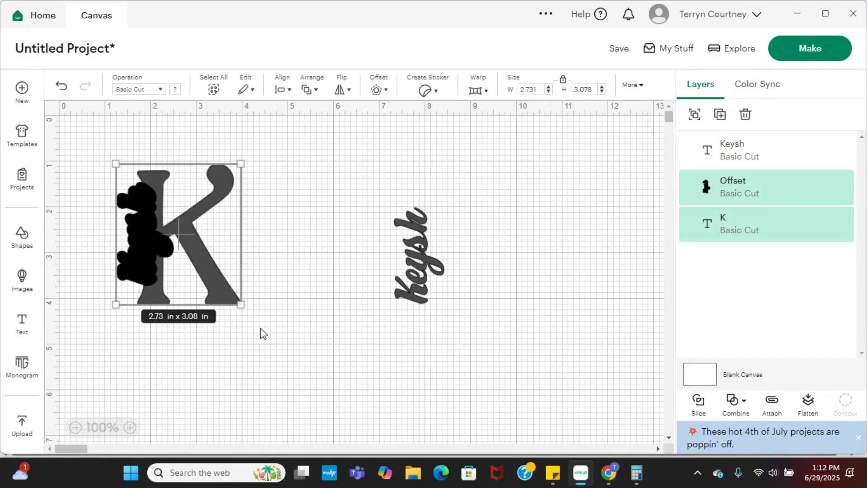
{"action": "left_click", "coordinate": [196, 304]}
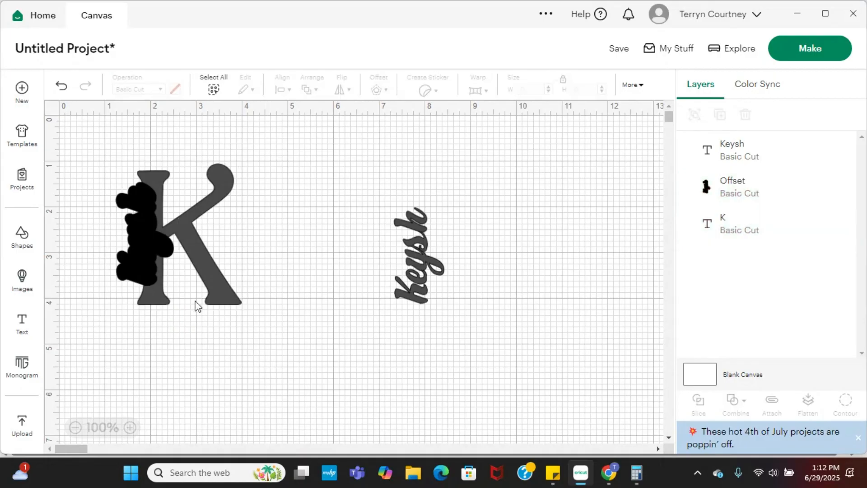
{"action": "left_click_drag", "start_coordinate": [147, 264], "coordinate": [147, 267]}
{"action": "left_click", "coordinate": [257, 224]}
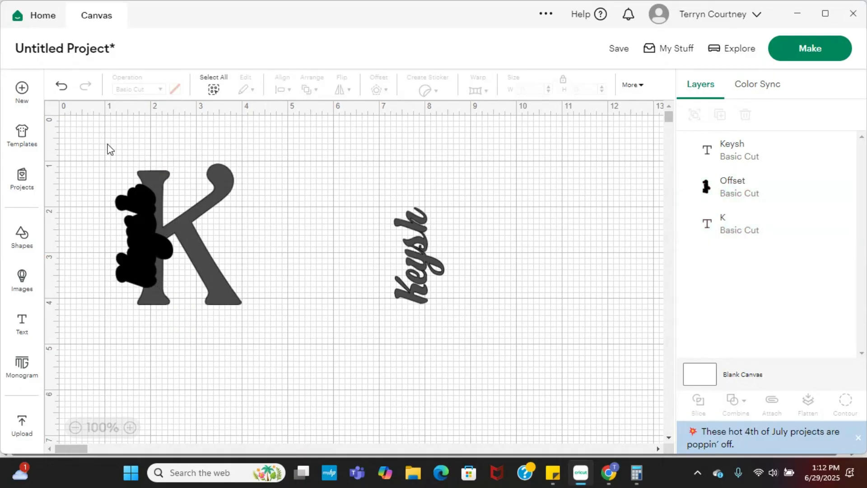
Slice the K with the offset shape and pull the cut-out pieces away from the letter.
{"action": "left_click_drag", "start_coordinate": [109, 149], "coordinate": [247, 315]}
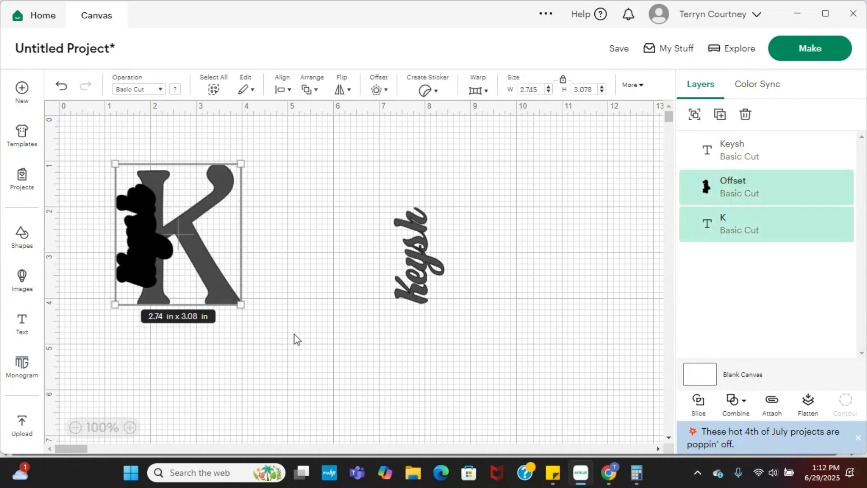
{"action": "left_click", "coordinate": [700, 405]}
{"action": "left_click_drag", "start_coordinate": [132, 226], "coordinate": [297, 216]}
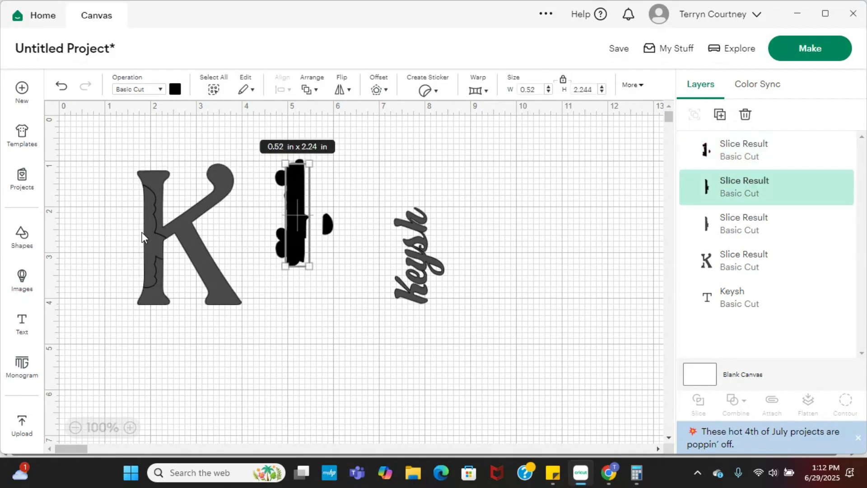
{"action": "left_click_drag", "start_coordinate": [143, 236], "coordinate": [286, 216]}
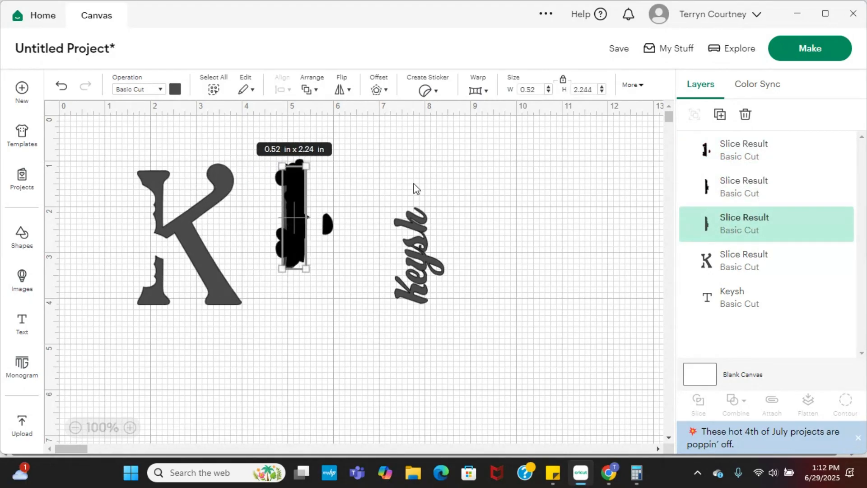
Fit the name into the cutout in the K's stem and delete the three leftover slice pieces.
{"action": "left_click_drag", "start_coordinate": [422, 262], "coordinate": [146, 244]}
{"action": "left_click", "coordinate": [397, 300]}
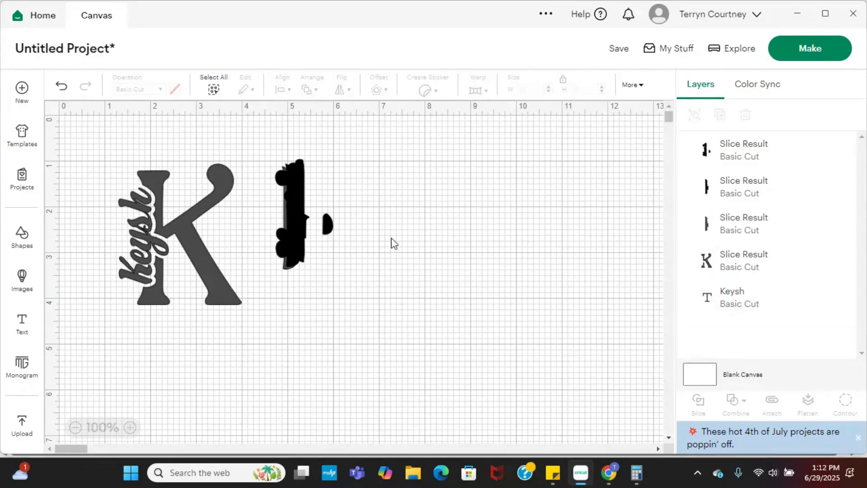
{"action": "left_click", "coordinate": [292, 220]}
{"action": "key", "text": "Delete"}
{"action": "left_click", "coordinate": [293, 220]}
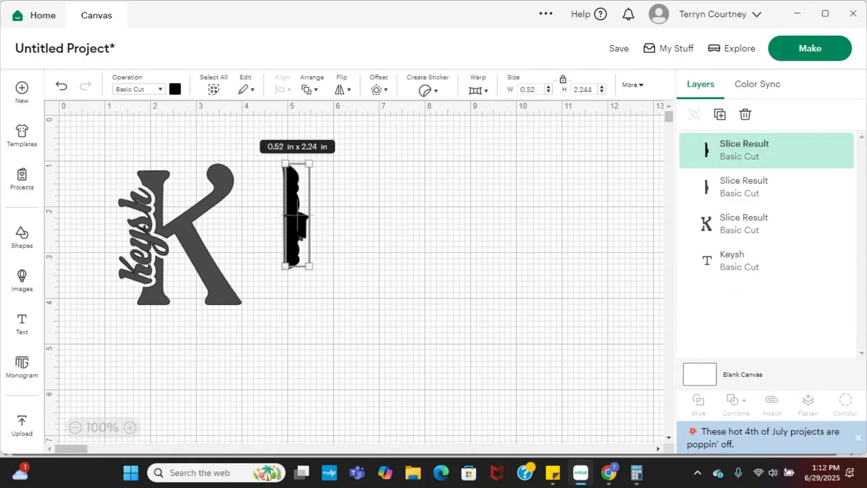
{"action": "key", "text": "Delete"}
{"action": "left_click", "coordinate": [292, 220]}
{"action": "key", "text": "Delete"}
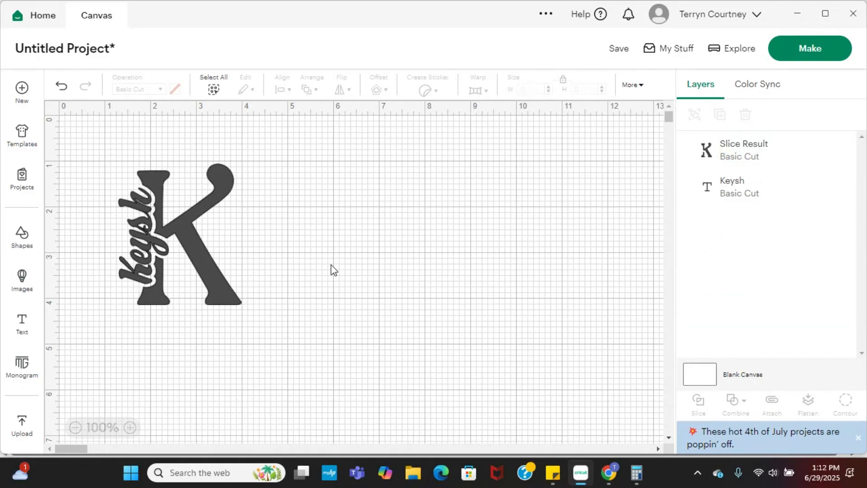
Attach the name and the sliced K to each other and move the combined design about 1 in to the right.
{"action": "left_click_drag", "start_coordinate": [98, 146], "coordinate": [263, 322]}
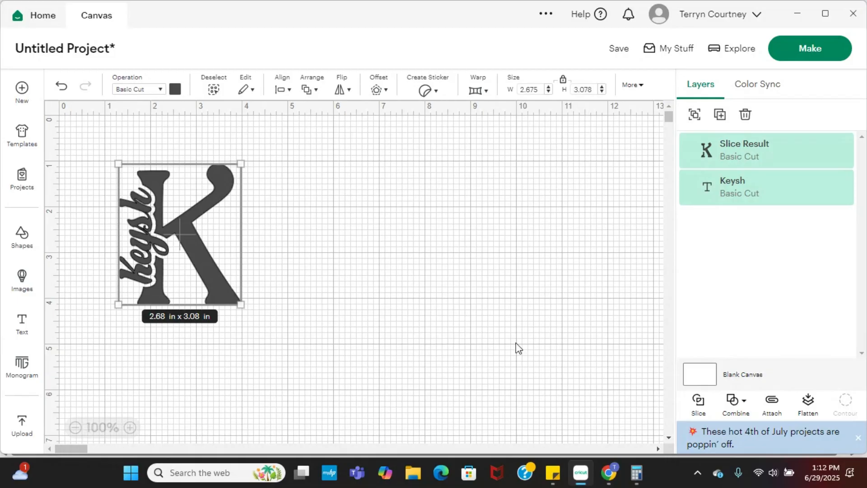
{"action": "left_click", "coordinate": [771, 406]}
{"action": "left_click", "coordinate": [327, 226]}
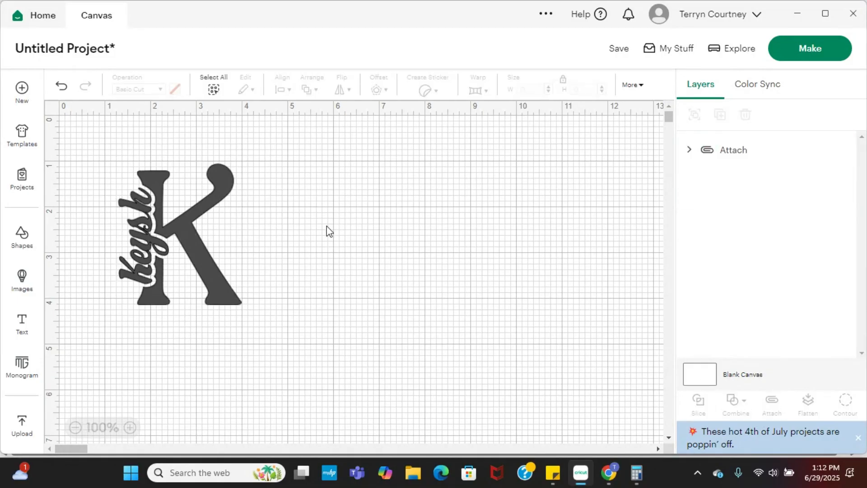
{"action": "left_click", "coordinate": [187, 239]}
{"action": "left_click", "coordinate": [224, 247]}
{"action": "left_click_drag", "start_coordinate": [188, 254], "coordinate": [232, 252]}
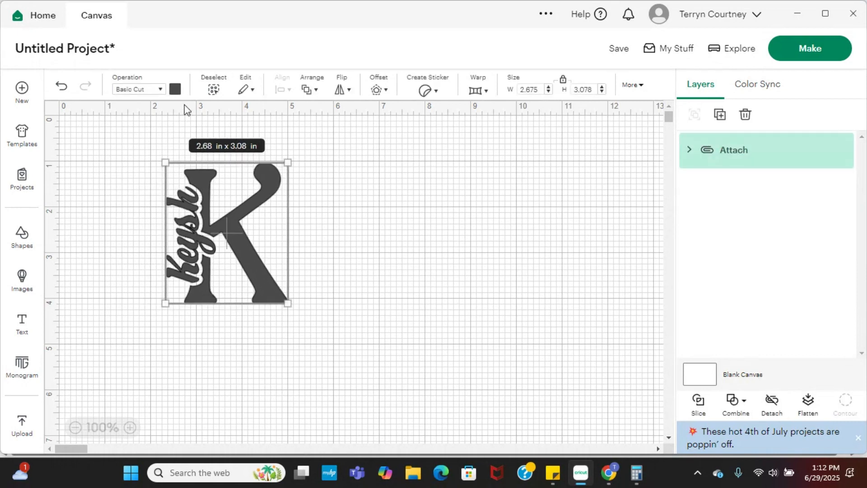
Recolor the attached monogram dark red and move it toward the upper-left area of the canvas.
{"action": "left_click", "coordinate": [175, 91]}
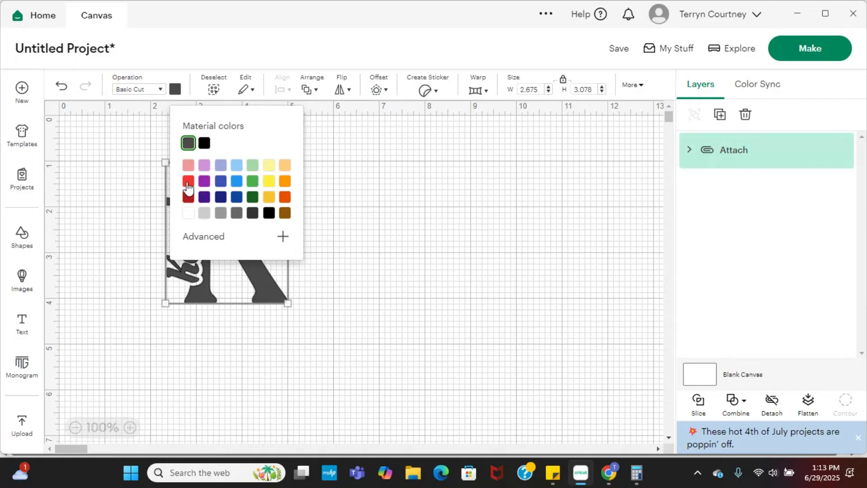
{"action": "left_click", "coordinate": [189, 200]}
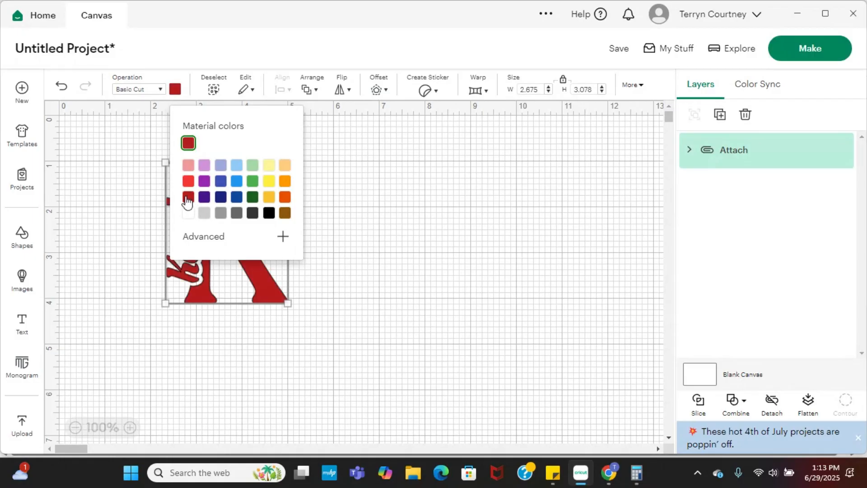
{"action": "left_click", "coordinate": [390, 282]}
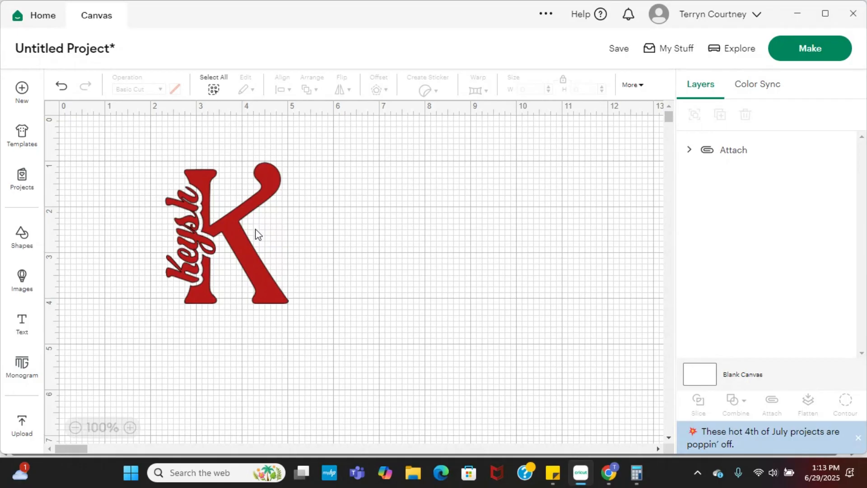
{"action": "left_click_drag", "start_coordinate": [237, 235], "coordinate": [155, 234]}
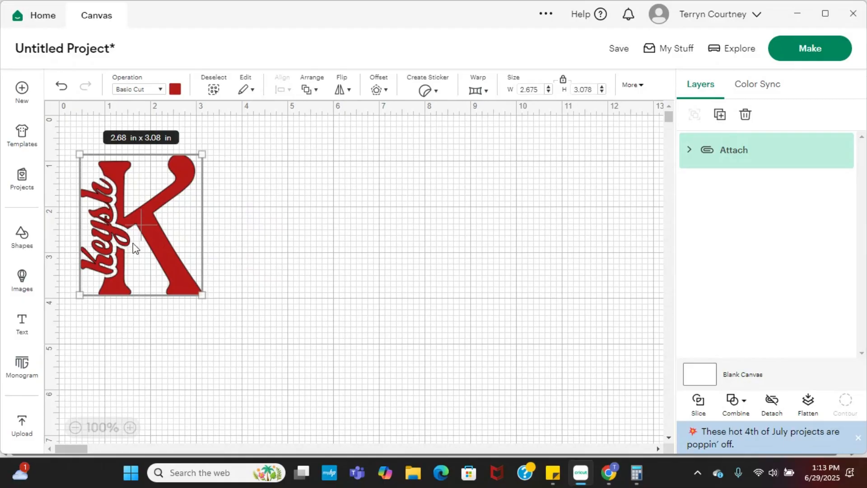
{"action": "left_click", "coordinate": [323, 369]}
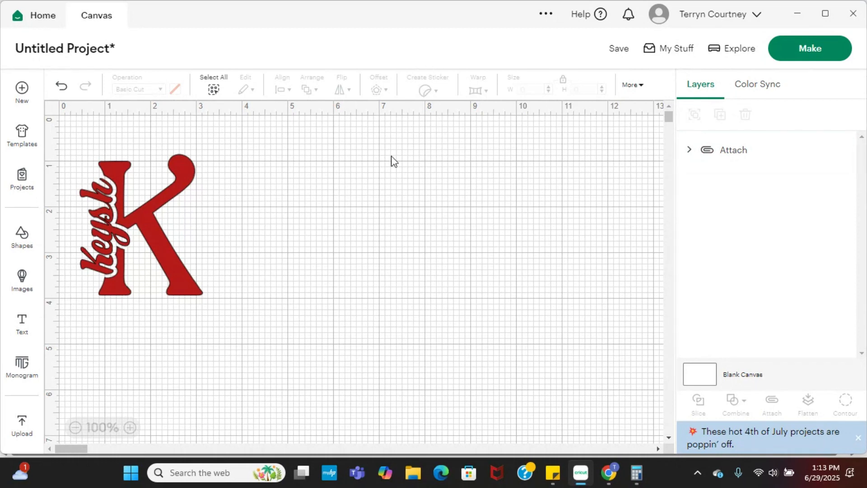
{"action": "left_click", "coordinate": [21, 322]}
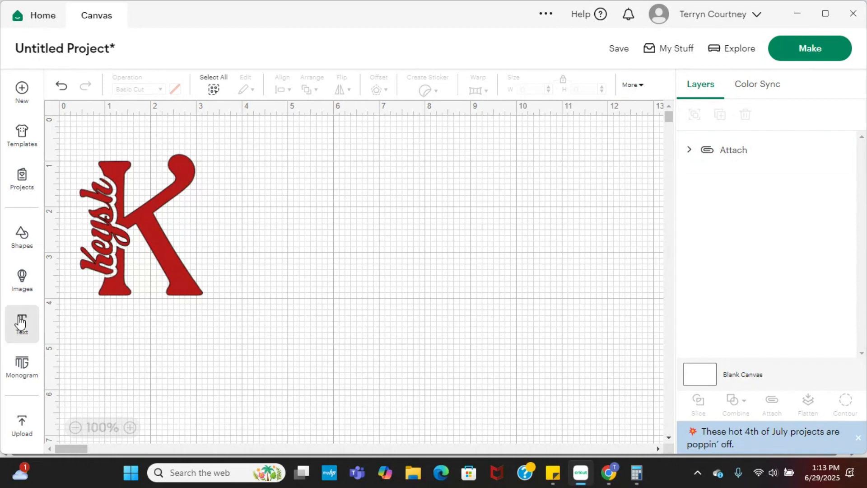
{"action": "left_click", "coordinate": [383, 375]}
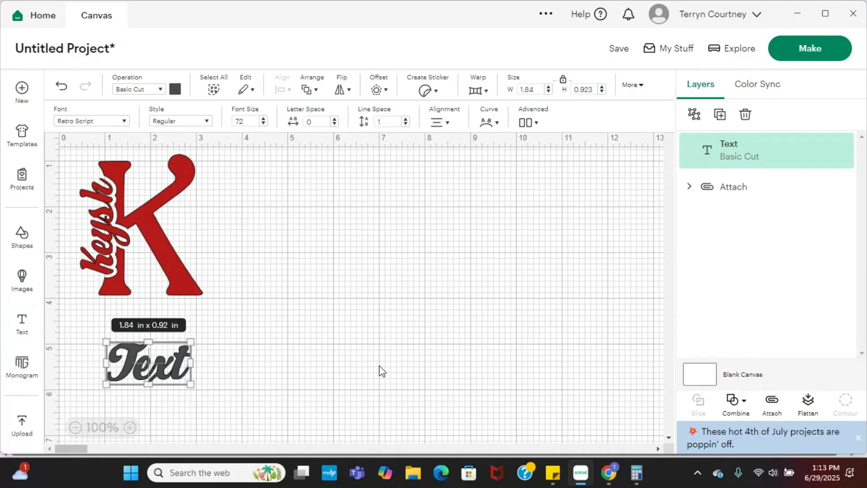
{"action": "double_click", "coordinate": [152, 371]}
{"action": "type", "text": "A"}
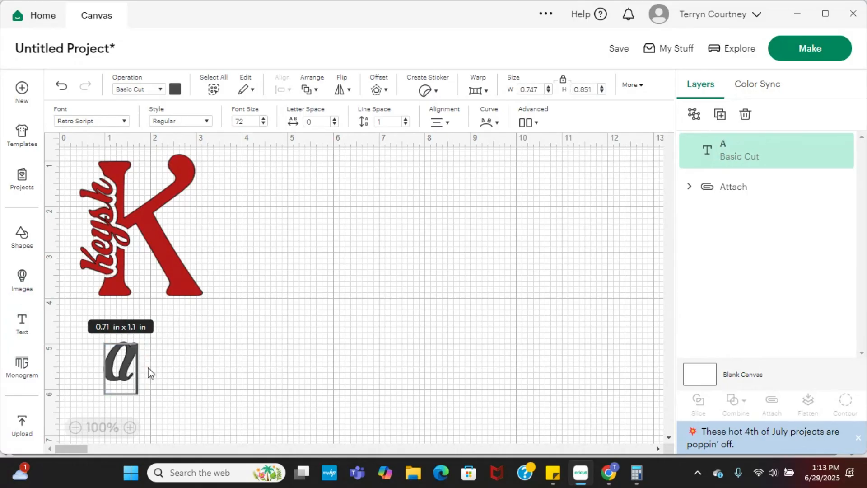
{"action": "left_click", "coordinate": [170, 386]}
{"action": "left_click_drag", "start_coordinate": [121, 368], "coordinate": [376, 224]}
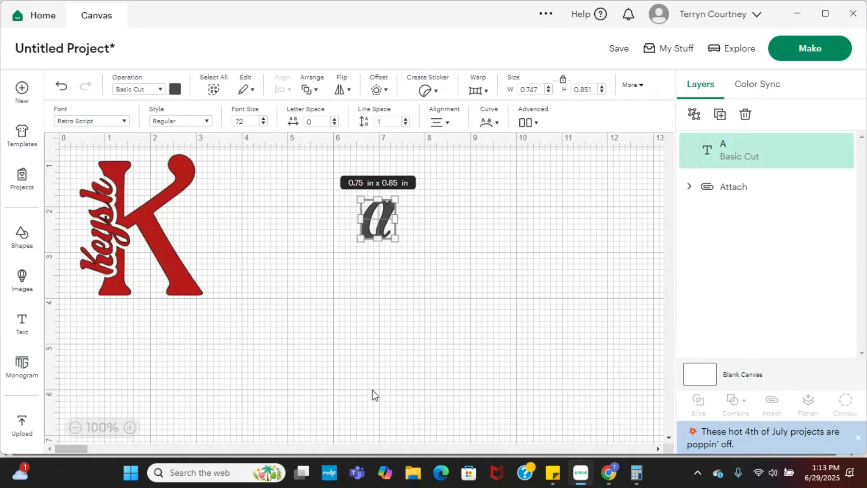
{"action": "key", "text": "Delete"}
Add a new text object reading "A" and move it to the open canvas area to the right of the K monogram.
{"action": "left_click", "coordinate": [21, 324]}
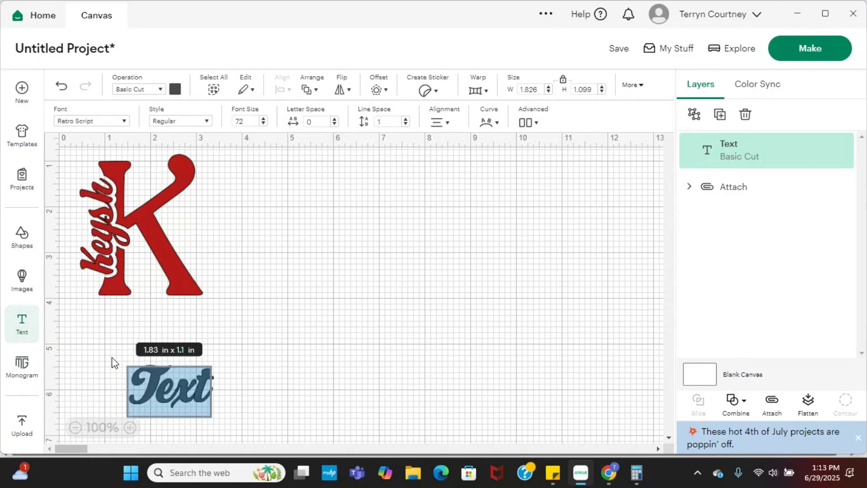
{"action": "left_click", "coordinate": [211, 447]}
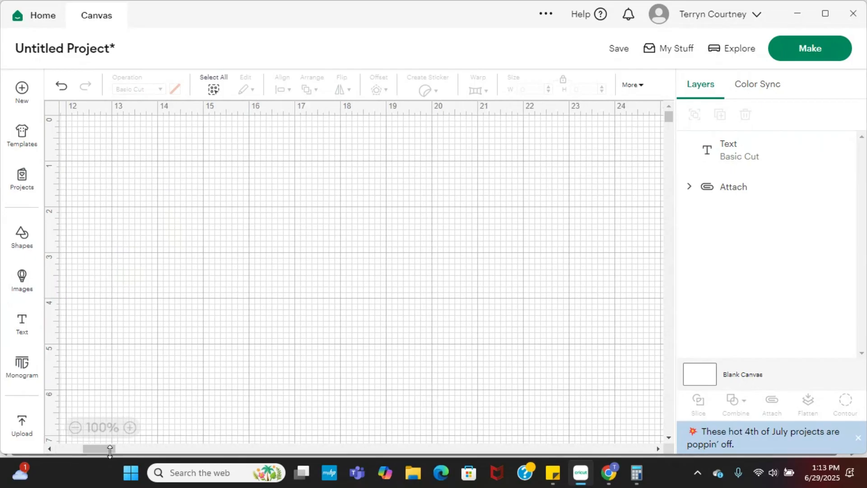
{"action": "left_click_drag", "start_coordinate": [110, 451], "coordinate": [63, 451]}
{"action": "left_click", "coordinate": [155, 386]}
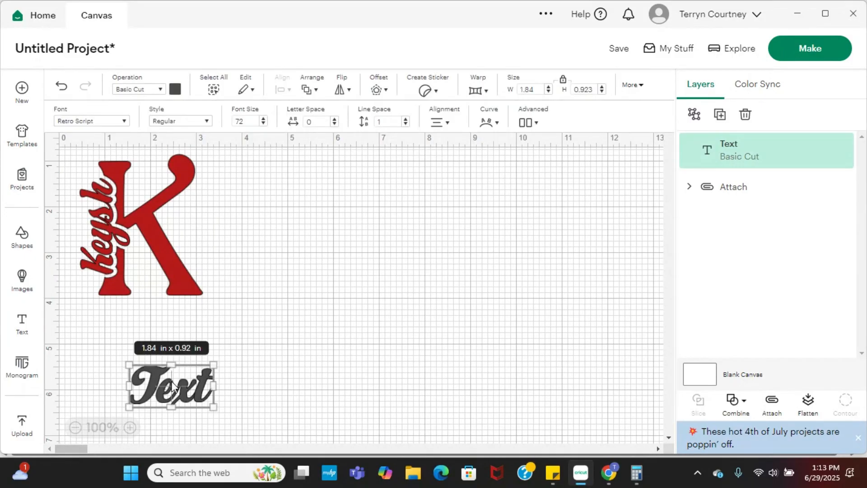
{"action": "left_click", "coordinate": [172, 381]}
{"action": "type", "text": "A"}
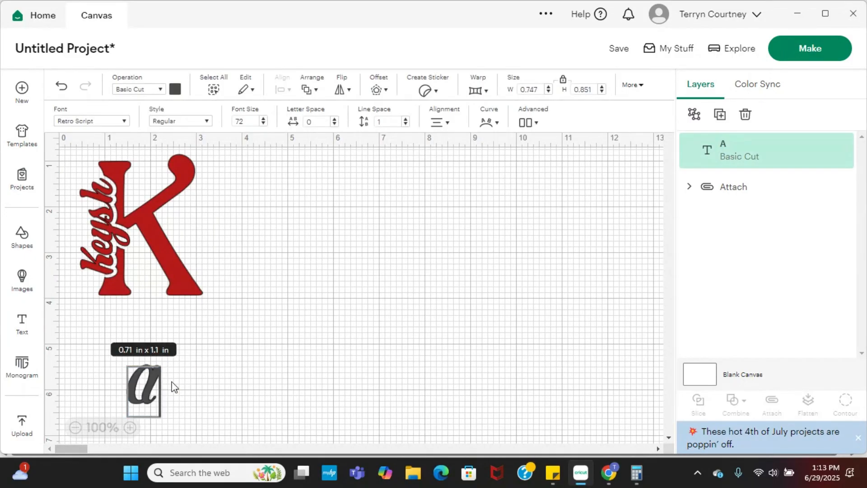
{"action": "left_click", "coordinate": [212, 387]}
{"action": "left_click", "coordinate": [219, 390]}
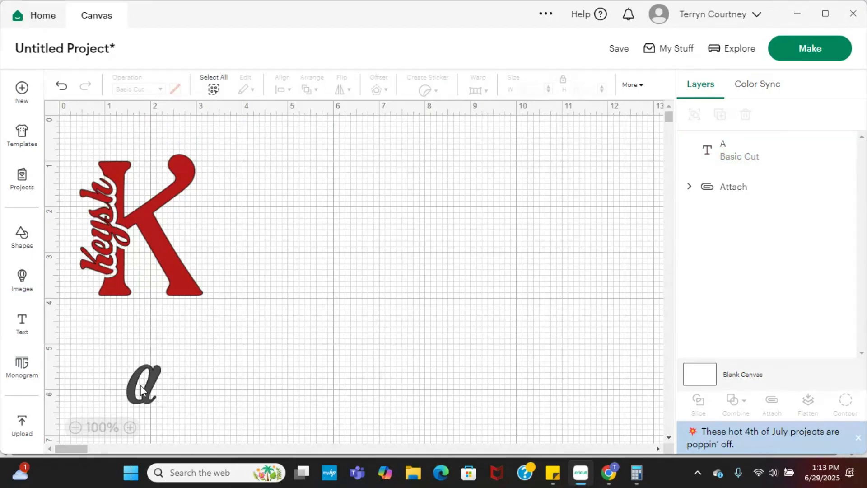
{"action": "left_click_drag", "start_coordinate": [141, 389], "coordinate": [346, 251]}
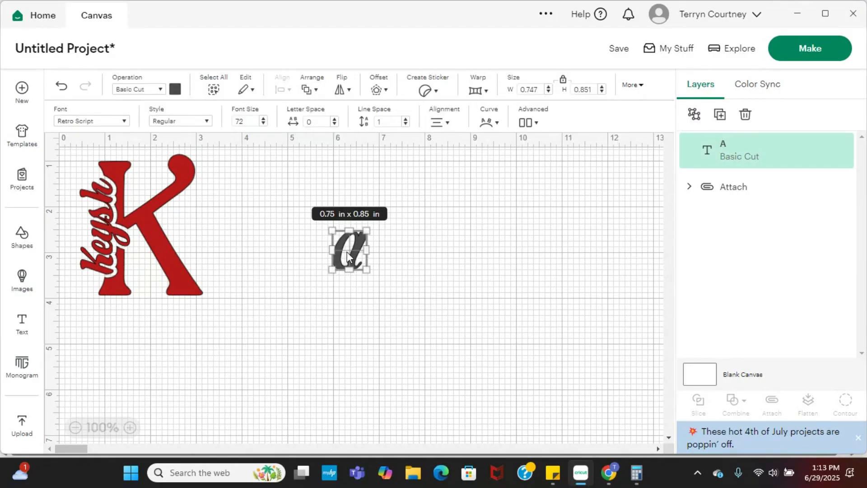
Change the letter A's font to Vala and look through further fonts.
{"action": "left_click", "coordinate": [125, 122]}
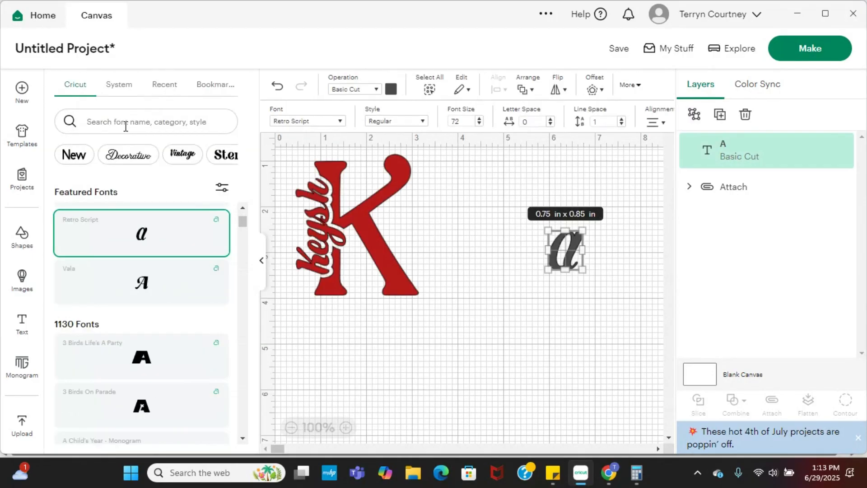
{"action": "left_click", "coordinate": [144, 289]}
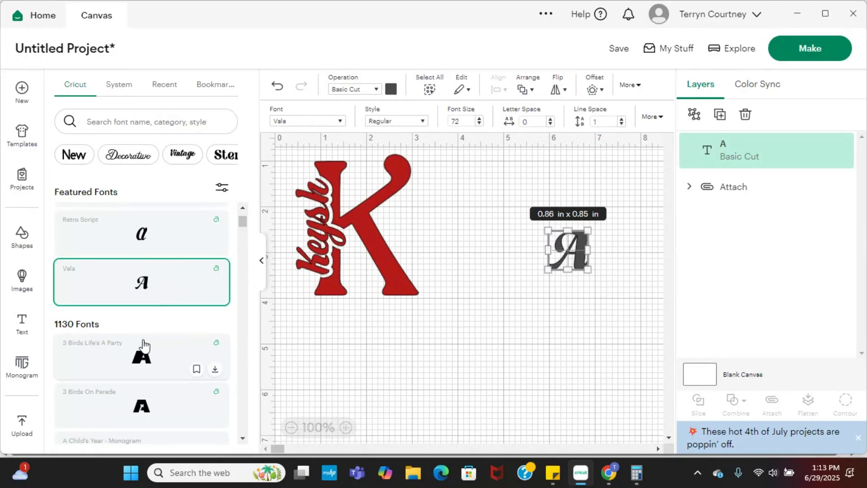
{"action": "scroll", "coordinate": [150, 346], "scroll_direction": "down", "scroll_amount": 1}
{"action": "scroll", "coordinate": [150, 346], "scroll_direction": "down", "scroll_amount": 10}
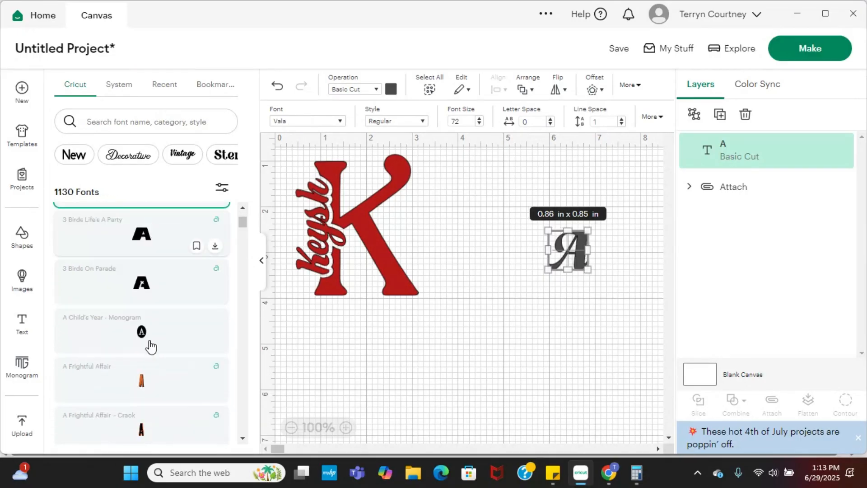
{"action": "scroll", "coordinate": [149, 346], "scroll_direction": "down", "scroll_amount": 12}
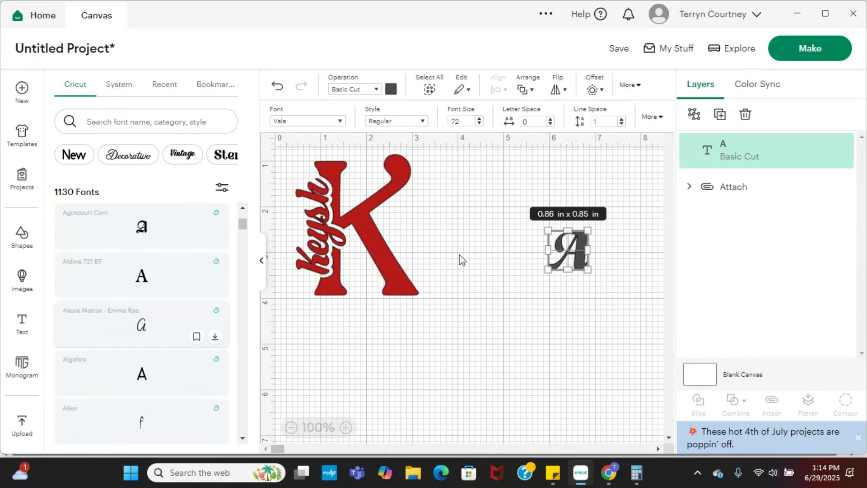
Enlarge the letter A to about 3.61 × 3.55 in and position it beside the K monogram.
{"action": "left_click_drag", "start_coordinate": [545, 272], "coordinate": [437, 378]}
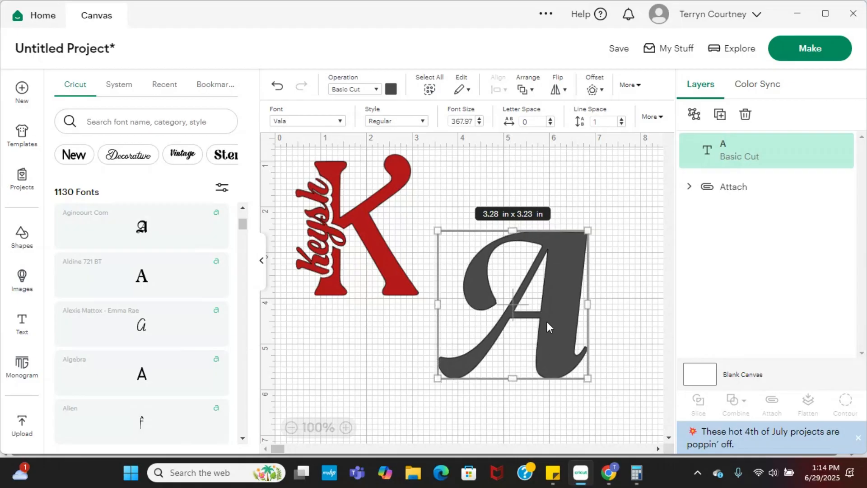
{"action": "left_click_drag", "start_coordinate": [548, 322], "coordinate": [567, 296]}
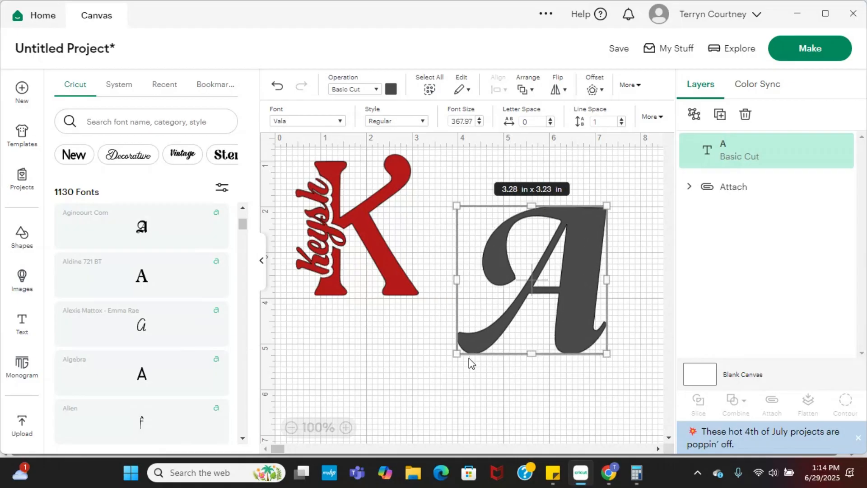
{"action": "left_click_drag", "start_coordinate": [455, 354], "coordinate": [435, 375]}
{"action": "left_click_drag", "start_coordinate": [538, 335], "coordinate": [546, 291]}
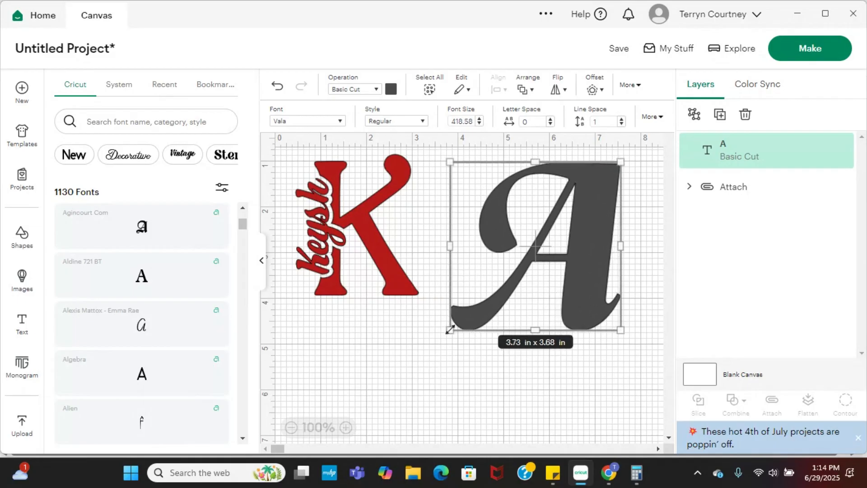
{"action": "left_click_drag", "start_coordinate": [450, 330], "coordinate": [456, 324]}
{"action": "scroll", "coordinate": [167, 335], "scroll_direction": "down", "scroll_amount": 3}
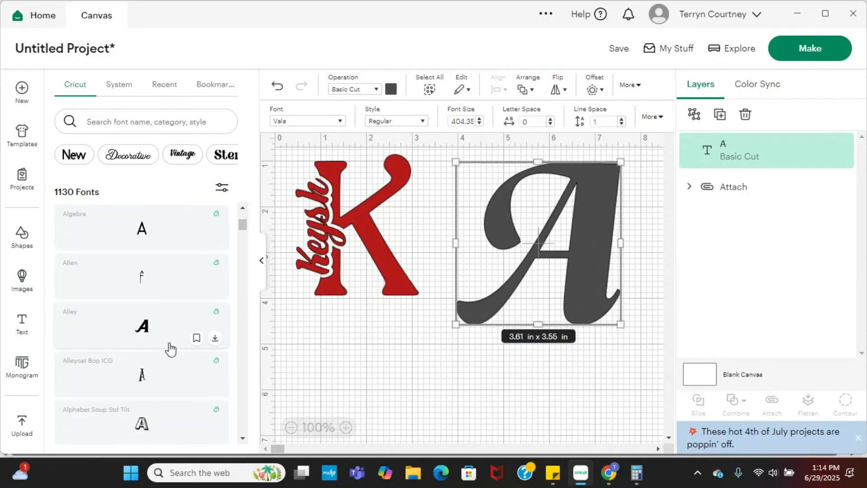
{"action": "scroll", "coordinate": [170, 348], "scroll_direction": "down", "scroll_amount": 2}
{"action": "scroll", "coordinate": [139, 279], "scroll_direction": "down", "scroll_amount": 2}
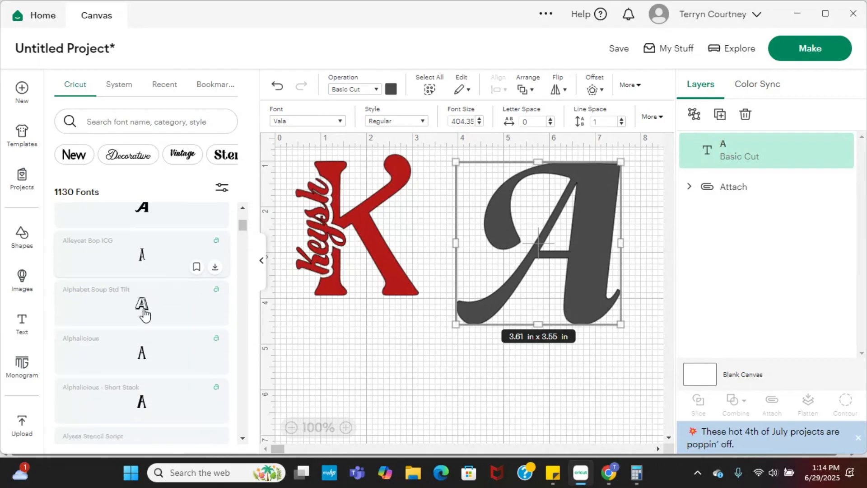
{"action": "scroll", "coordinate": [145, 316], "scroll_direction": "down", "scroll_amount": 5}
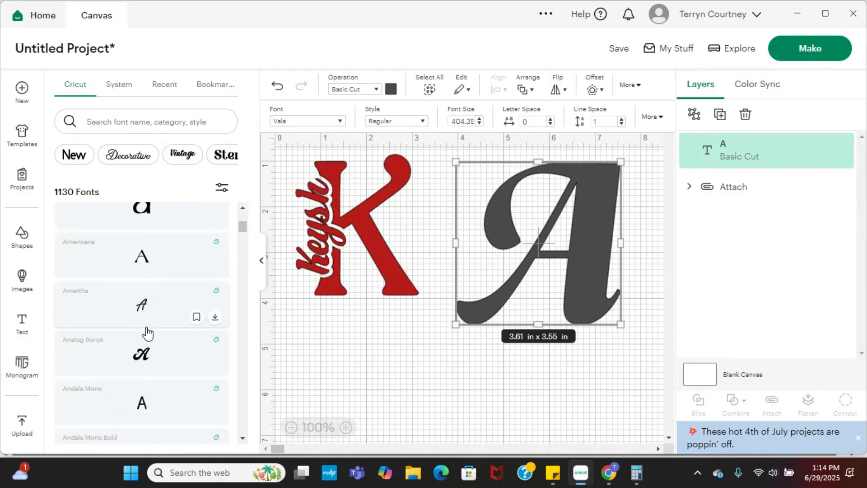
{"action": "scroll", "coordinate": [144, 332], "scroll_direction": "down", "scroll_amount": 3}
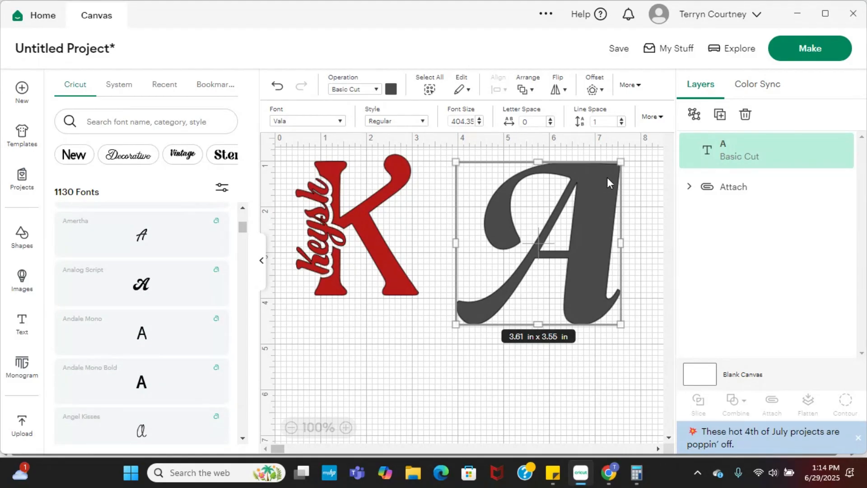
Add a second text object containing the first name that goes with the A, placed below the K monogram.
{"action": "left_click", "coordinate": [22, 324]}
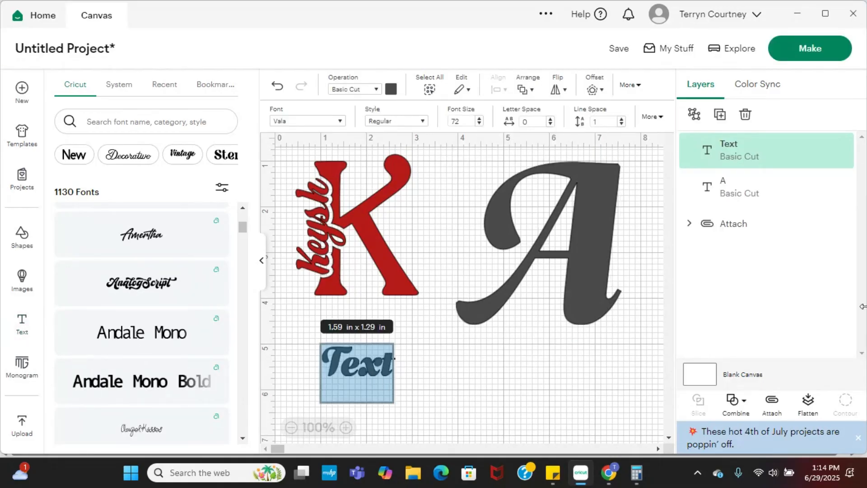
{"action": "type", "text": "Angel"}
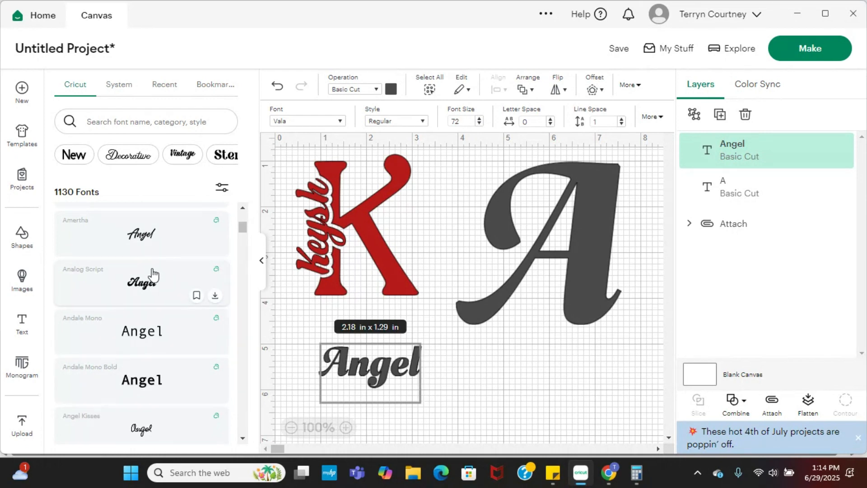
Try the Annie Leu and Babette fonts on the new name text.
{"action": "scroll", "coordinate": [153, 298], "scroll_direction": "down", "scroll_amount": 3}
{"action": "scroll", "coordinate": [151, 337], "scroll_direction": "down", "scroll_amount": 4}
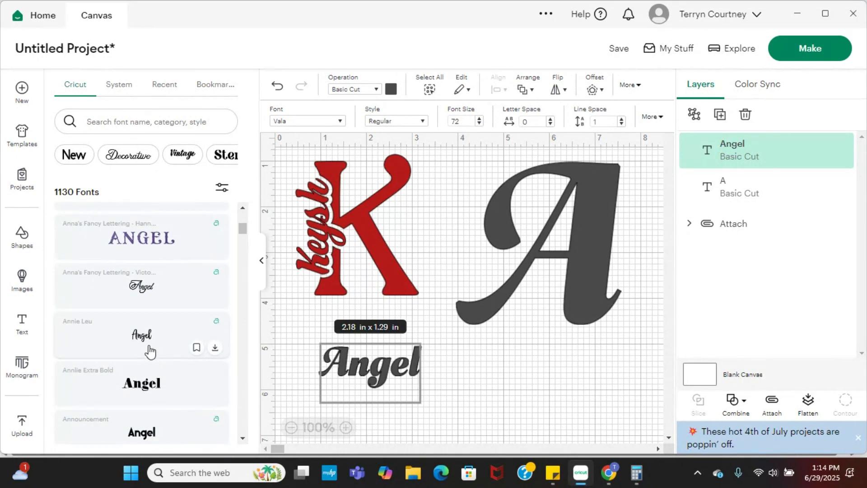
{"action": "left_click", "coordinate": [145, 345]}
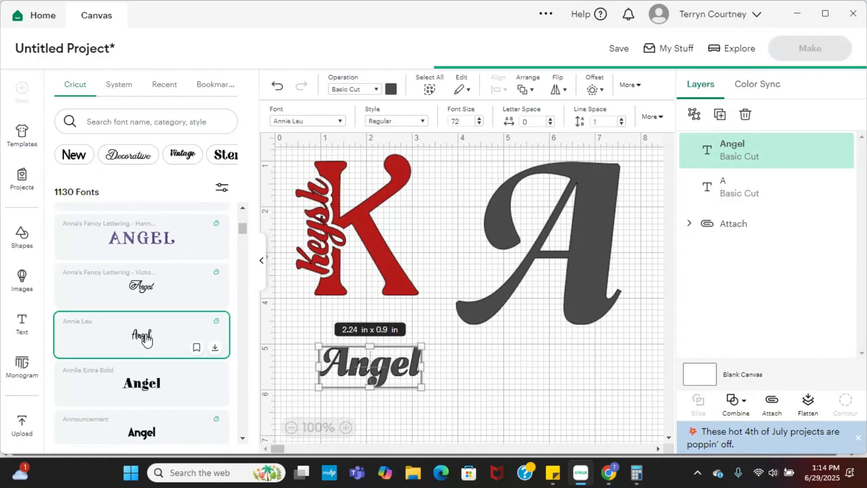
{"action": "scroll", "coordinate": [146, 340], "scroll_direction": "down", "scroll_amount": 6}
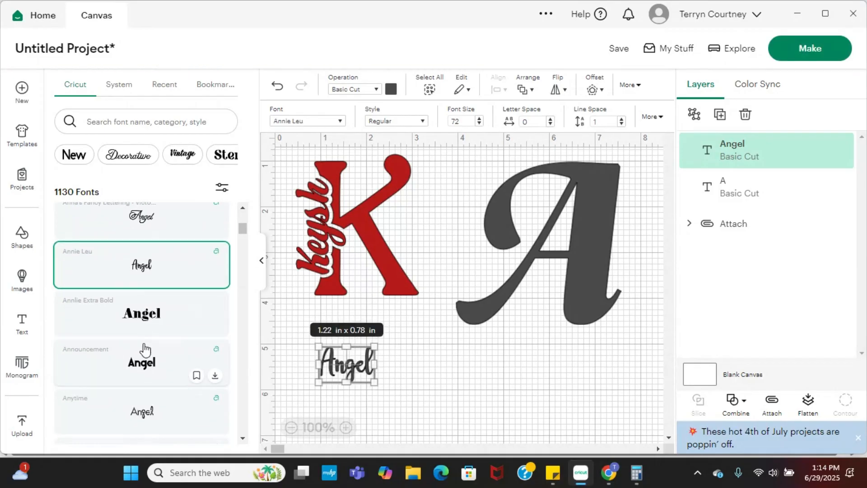
{"action": "scroll", "coordinate": [144, 356], "scroll_direction": "down", "scroll_amount": 8}
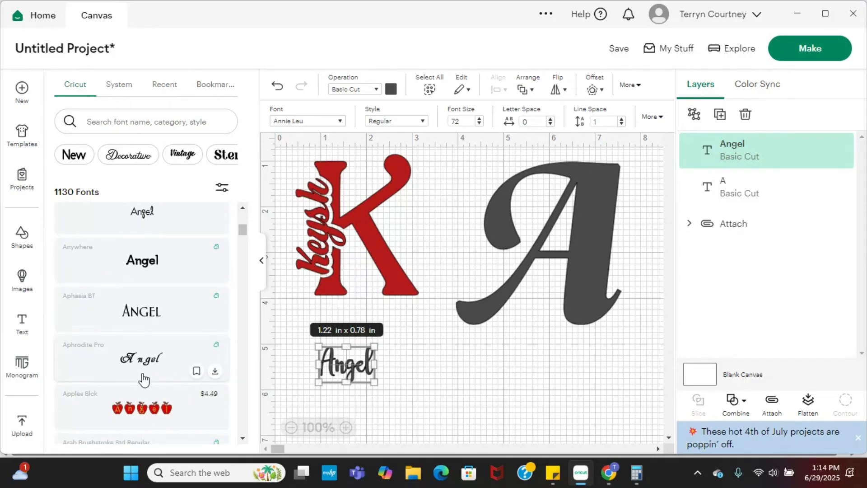
{"action": "scroll", "coordinate": [147, 373], "scroll_direction": "down", "scroll_amount": 6}
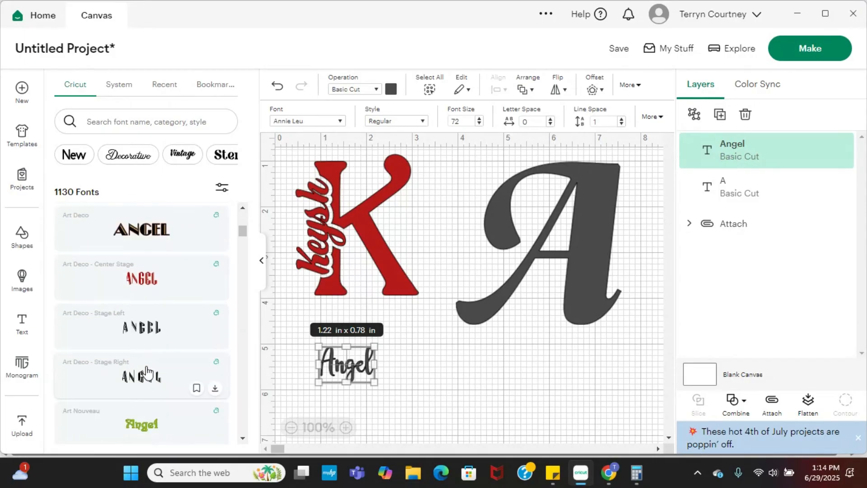
{"action": "scroll", "coordinate": [149, 373], "scroll_direction": "down", "scroll_amount": 4}
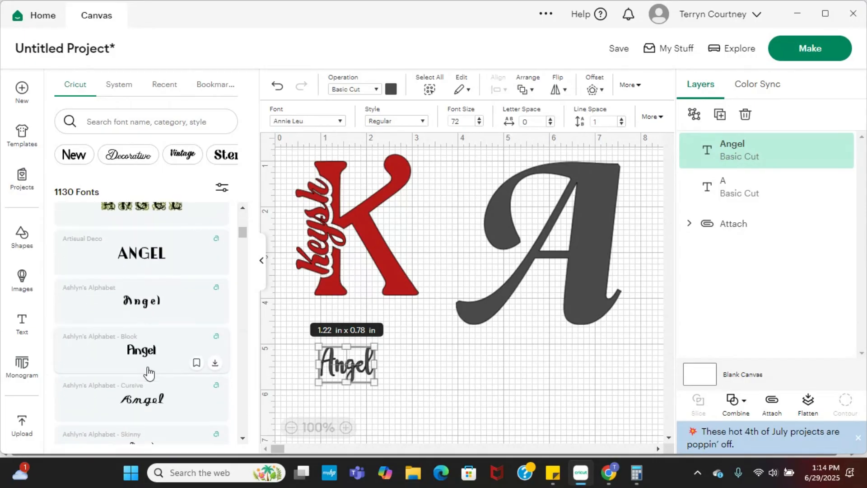
{"action": "scroll", "coordinate": [149, 370], "scroll_direction": "down", "scroll_amount": 4}
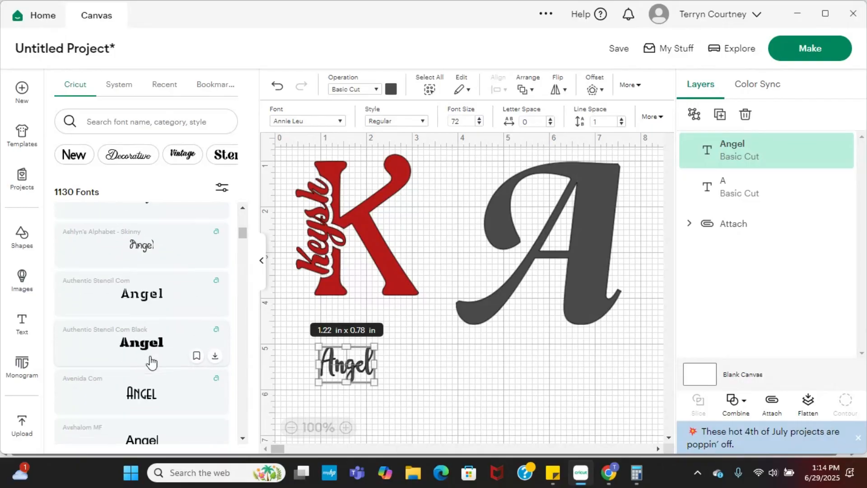
{"action": "scroll", "coordinate": [151, 364], "scroll_direction": "down", "scroll_amount": 2}
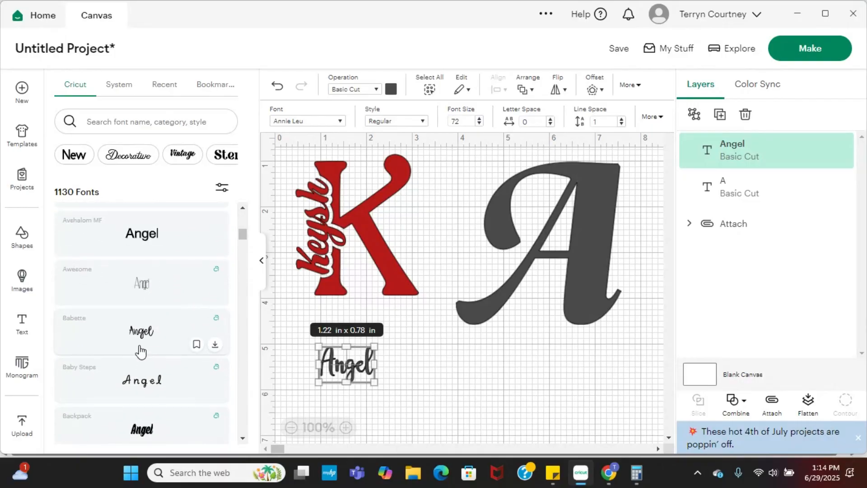
{"action": "left_click", "coordinate": [142, 345]}
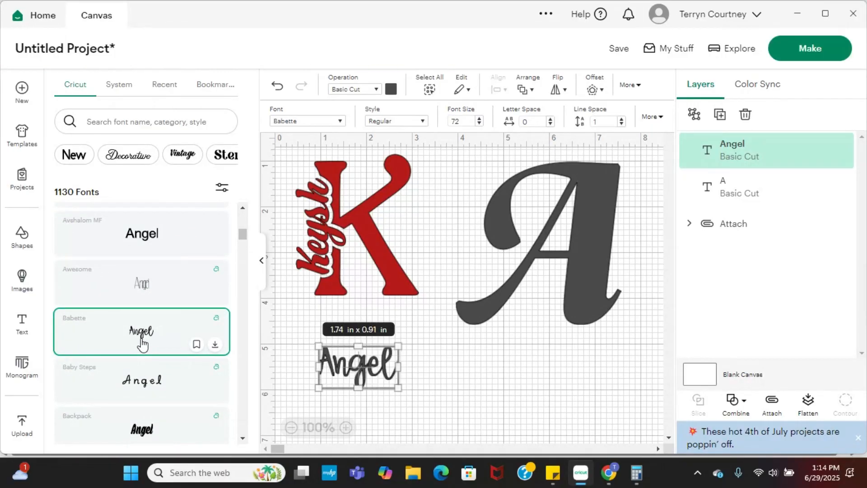
Enlarge the name text to about 2 × 1.05 in and change its font to Backpack.
{"action": "mouse_move", "coordinate": [394, 389]}
{"action": "left_mouse_down"}
{"action": "mouse_move", "coordinate": [424, 404]}
{"action": "mouse_move", "coordinate": [404, 394]}
{"action": "left_mouse_up"}
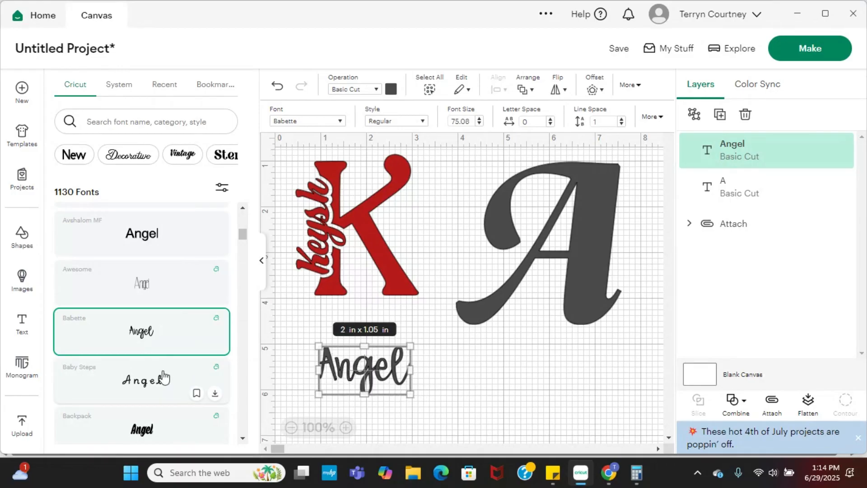
{"action": "scroll", "coordinate": [153, 377], "scroll_direction": "down", "scroll_amount": 2}
{"action": "left_click", "coordinate": [147, 380]}
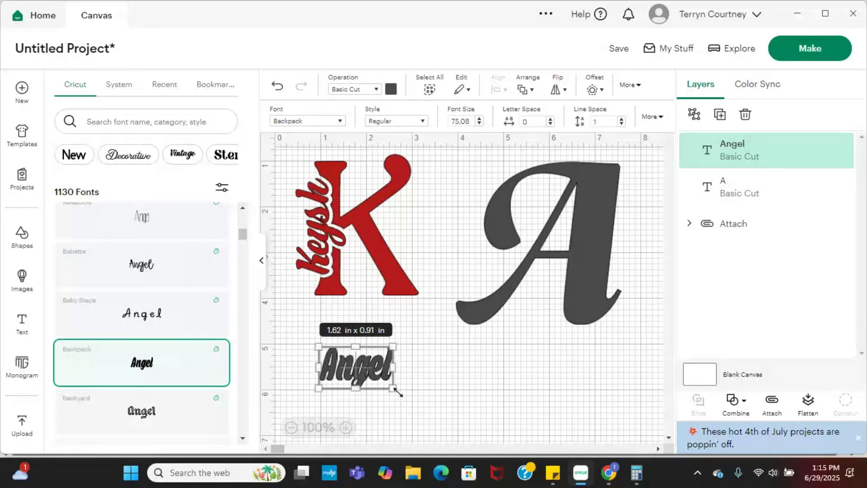
Enlarge the name text to about 2.09 × 1.17 in and change its font to Bayamo after trying Basilica.
{"action": "left_click_drag", "start_coordinate": [397, 391], "coordinate": [417, 404]}
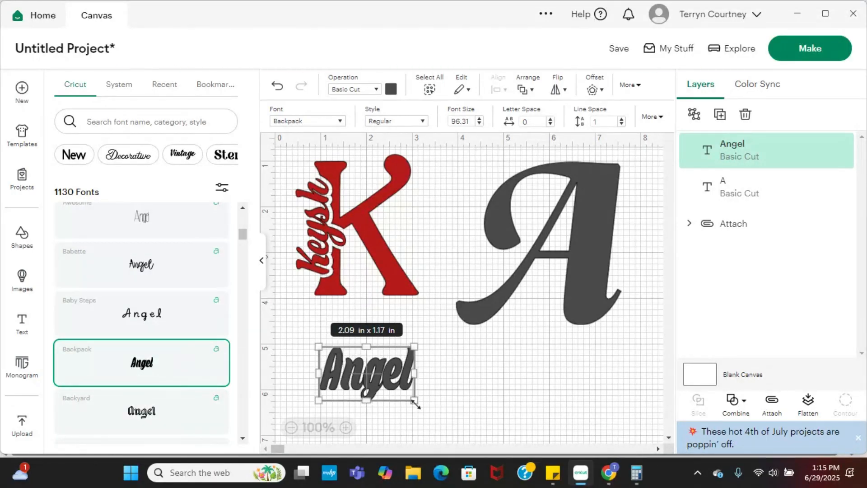
{"action": "scroll", "coordinate": [156, 384], "scroll_direction": "down", "scroll_amount": 4}
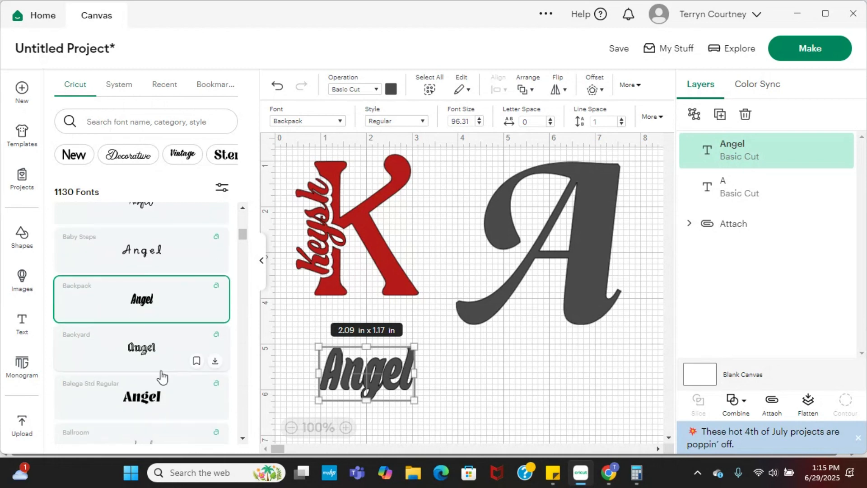
{"action": "scroll", "coordinate": [164, 375], "scroll_direction": "down", "scroll_amount": 3}
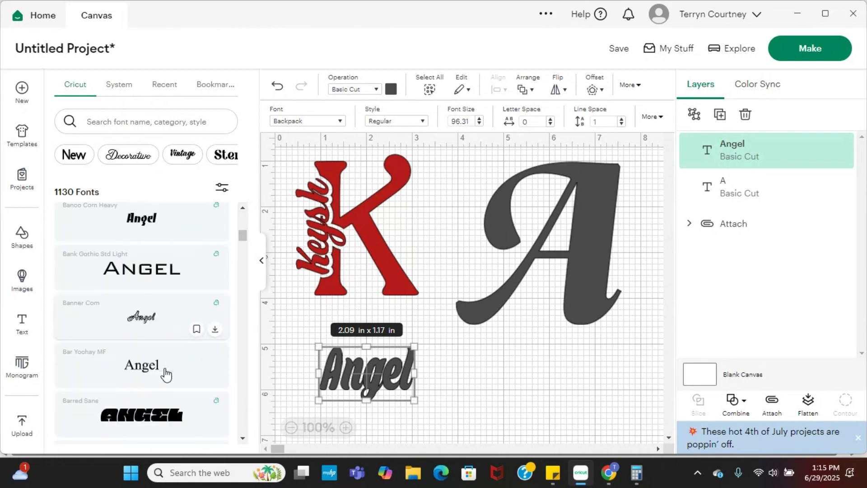
{"action": "scroll", "coordinate": [167, 374], "scroll_direction": "down", "scroll_amount": 1}
{"action": "scroll", "coordinate": [167, 375], "scroll_direction": "down", "scroll_amount": 3}
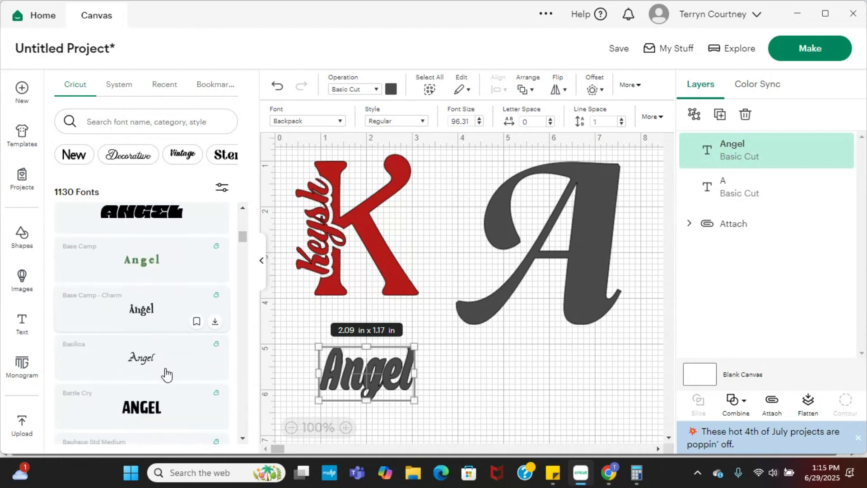
{"action": "left_click", "coordinate": [149, 367]}
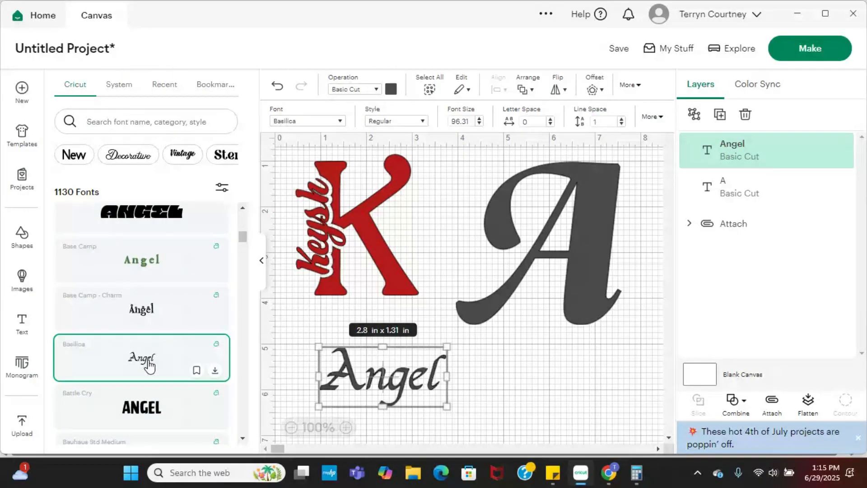
{"action": "scroll", "coordinate": [150, 366], "scroll_direction": "down", "scroll_amount": 4}
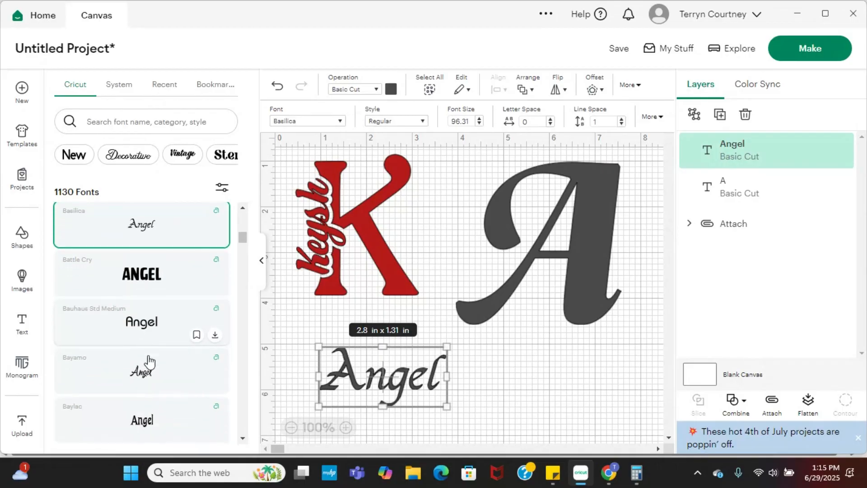
{"action": "left_click", "coordinate": [149, 315]}
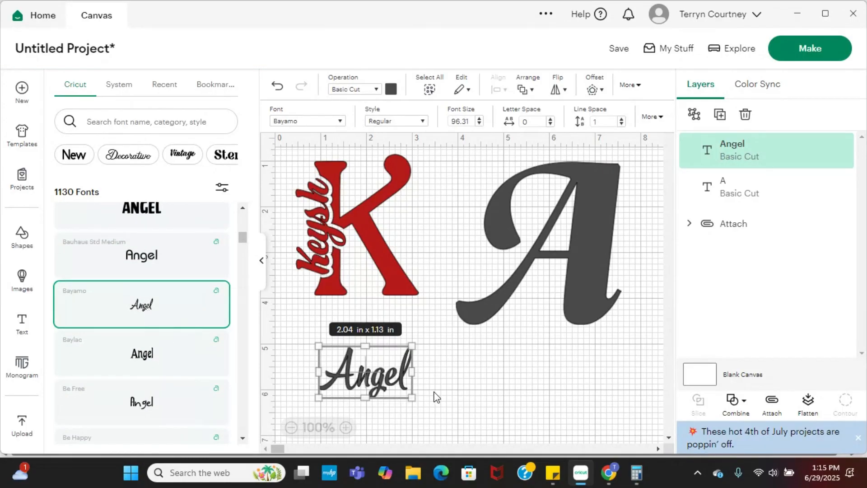
Rotate the name text 90° clockwise and enlarge it to about 2.65 × 1.47 in to suit the A's thick stem, leaving it below the letters.
{"action": "left_click_drag", "start_coordinate": [412, 397], "coordinate": [339, 439]}
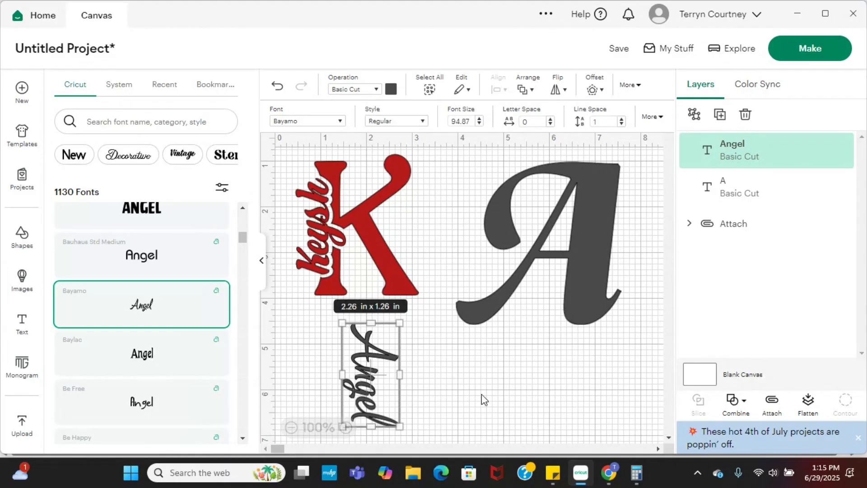
{"action": "left_click_drag", "start_coordinate": [375, 404], "coordinate": [621, 261]}
{"action": "left_click_drag", "start_coordinate": [588, 286], "coordinate": [581, 301]}
{"action": "left_click_drag", "start_coordinate": [611, 261], "coordinate": [424, 359]}
{"action": "scroll", "coordinate": [424, 357], "scroll_direction": "down", "scroll_amount": 3}
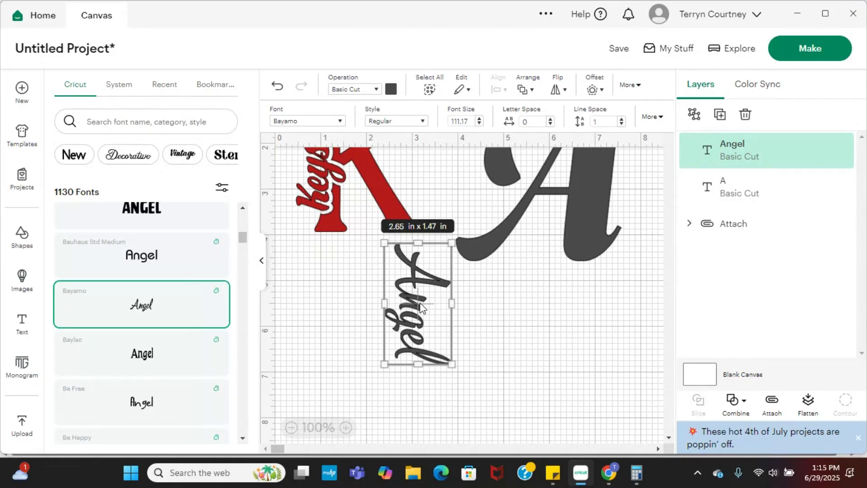
{"action": "left_click_drag", "start_coordinate": [415, 310], "coordinate": [397, 322]}
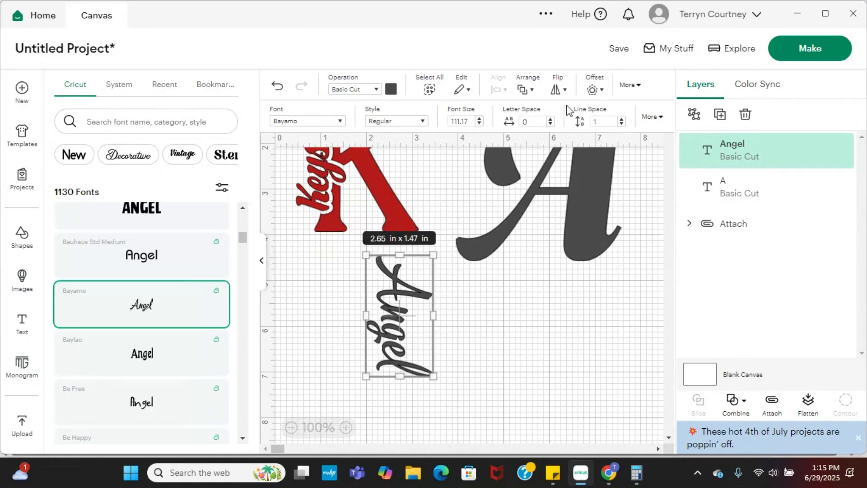
Create a 0.083 in offset with rounded corners and welded offsets around the name, and move the name text off it.
{"action": "left_click", "coordinate": [593, 90]}
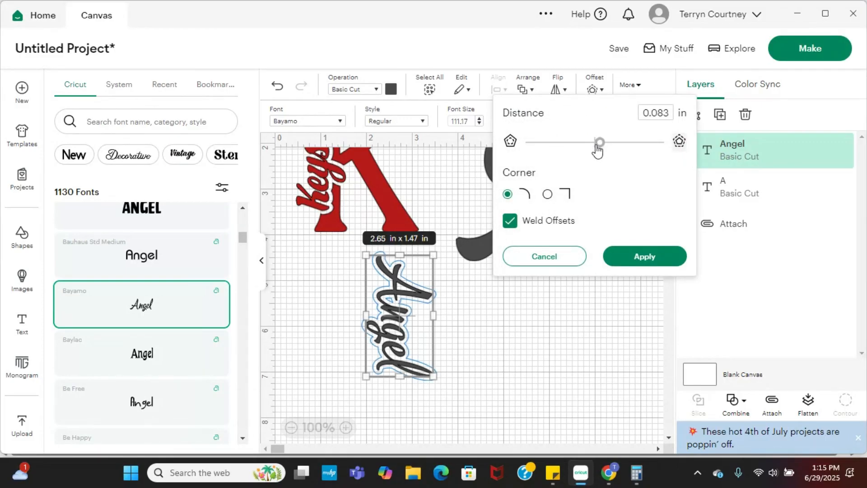
{"action": "left_click", "coordinate": [640, 256]}
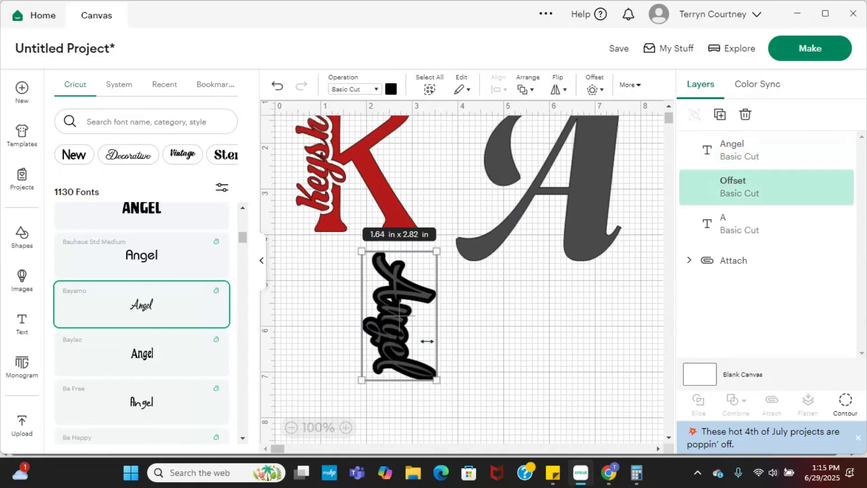
{"action": "left_click_drag", "start_coordinate": [394, 356], "coordinate": [502, 392]}
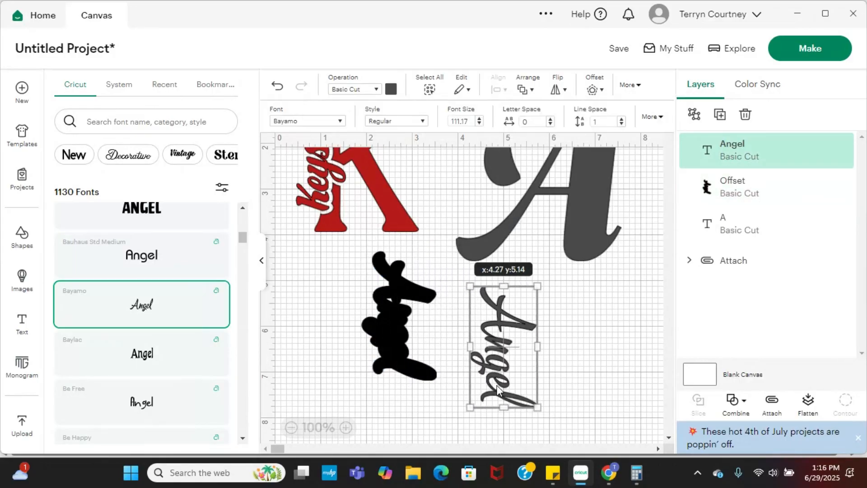
Place the black offset shape over the thick right stem of the letter A.
{"action": "scroll", "coordinate": [437, 355], "scroll_direction": "up", "scroll_amount": 3}
{"action": "left_click_drag", "start_coordinate": [429, 357], "coordinate": [397, 242]}
{"action": "left_click", "coordinate": [535, 284]}
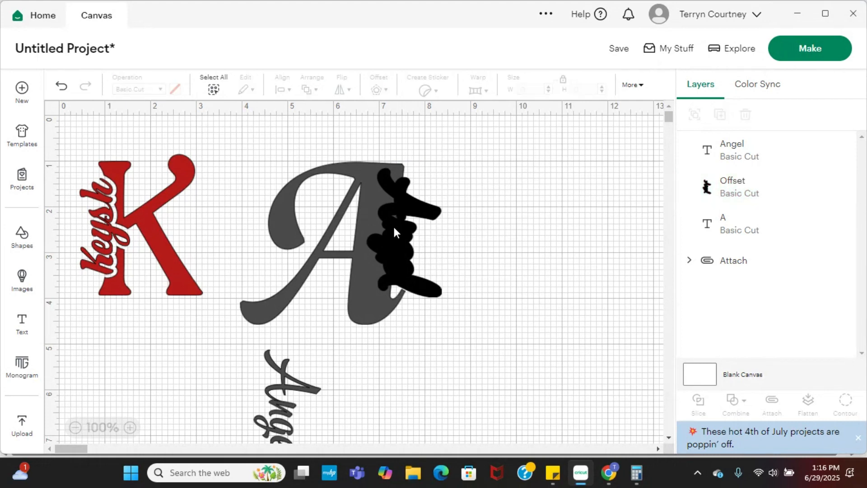
{"action": "left_click_drag", "start_coordinate": [393, 227], "coordinate": [391, 228]}
{"action": "left_click", "coordinate": [515, 242]}
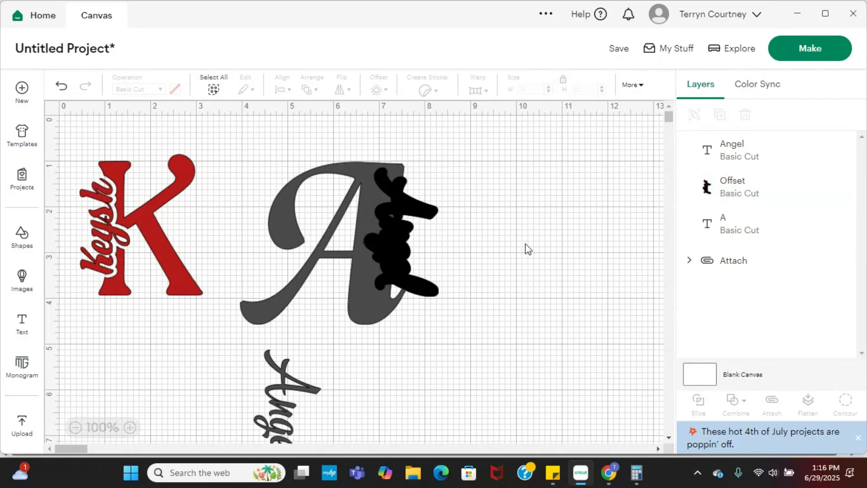
Slice the letter A with the offset shape and move the three cut-out pieces to the empty area beside it.
{"action": "left_click_drag", "start_coordinate": [298, 139], "coordinate": [457, 329]}
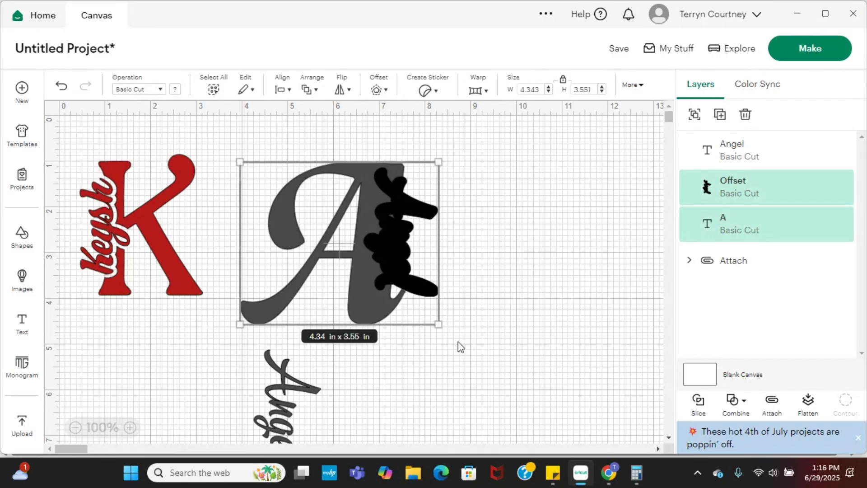
{"action": "left_click", "coordinate": [698, 401]}
{"action": "left_click_drag", "start_coordinate": [398, 248], "coordinate": [530, 260]}
{"action": "left_click_drag", "start_coordinate": [424, 285], "coordinate": [539, 282]}
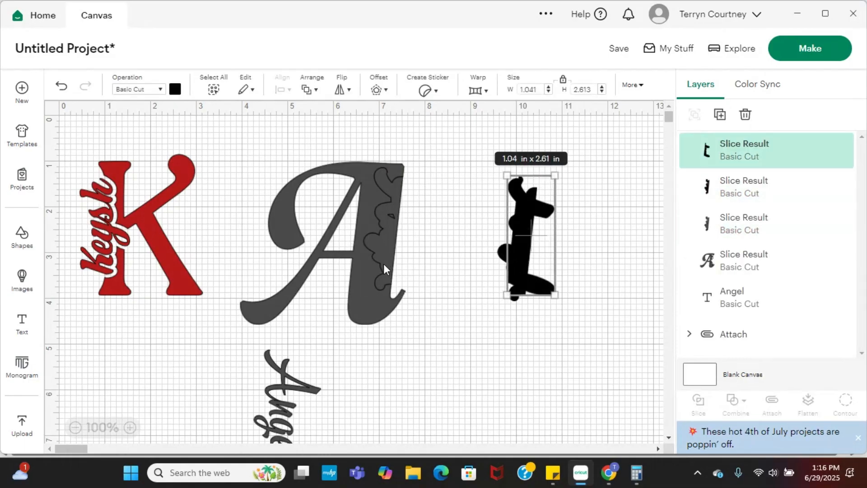
{"action": "left_click_drag", "start_coordinate": [384, 263], "coordinate": [534, 272]}
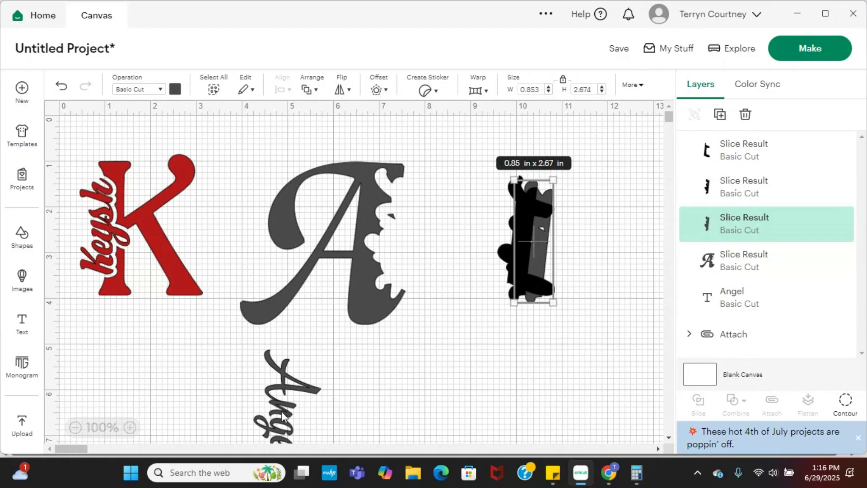
Fit the vertical name text into the cutout in the A and attach the two together.
{"action": "left_click_drag", "start_coordinate": [281, 411], "coordinate": [396, 236]}
{"action": "left_click", "coordinate": [461, 361]}
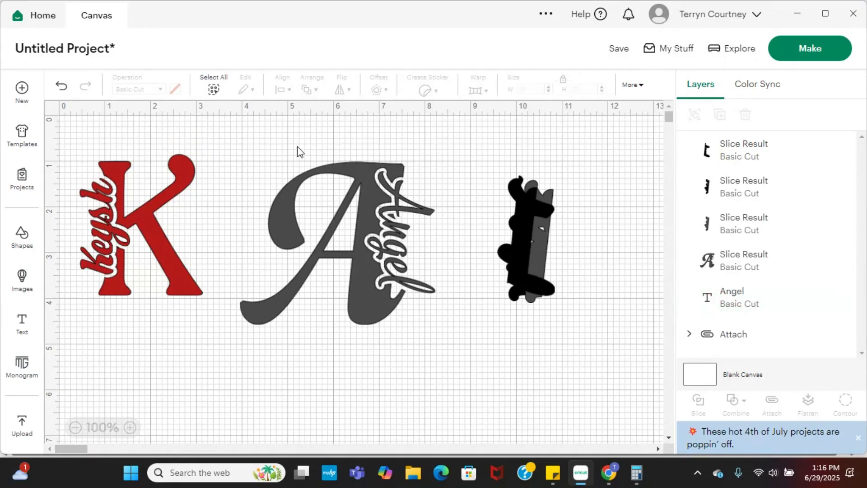
{"action": "left_click_drag", "start_coordinate": [297, 146], "coordinate": [435, 335]}
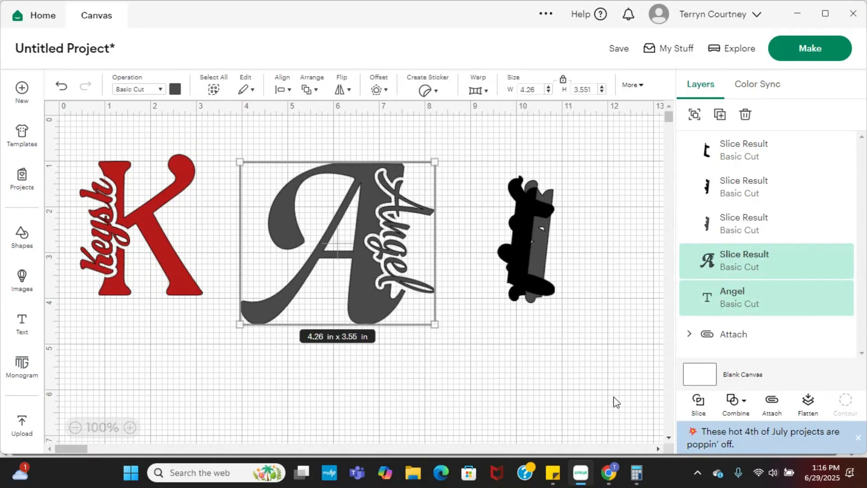
{"action": "left_click", "coordinate": [772, 403]}
Delete the three leftover slice pieces beside the A monogram.
{"action": "left_click", "coordinate": [533, 272]}
{"action": "key", "text": "Delete"}
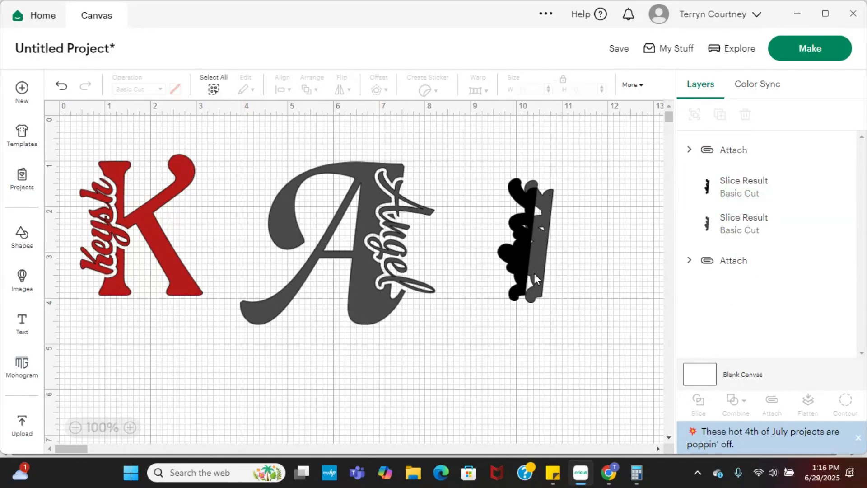
{"action": "left_click", "coordinate": [534, 273]}
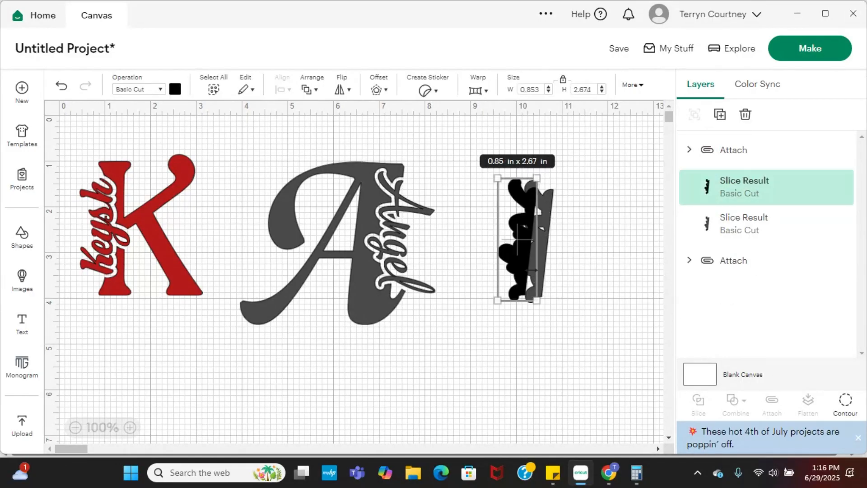
{"action": "key", "text": "Delete"}
{"action": "left_click", "coordinate": [538, 273]}
{"action": "key", "text": "Delete"}
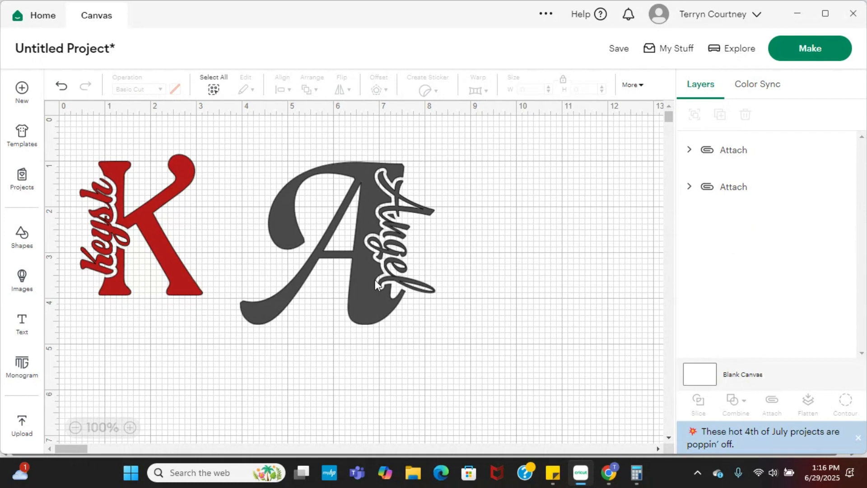
Color the A monogram dark blue and space it apart from the K monogram on the canvas.
{"action": "left_click_drag", "start_coordinate": [375, 284], "coordinate": [416, 269]}
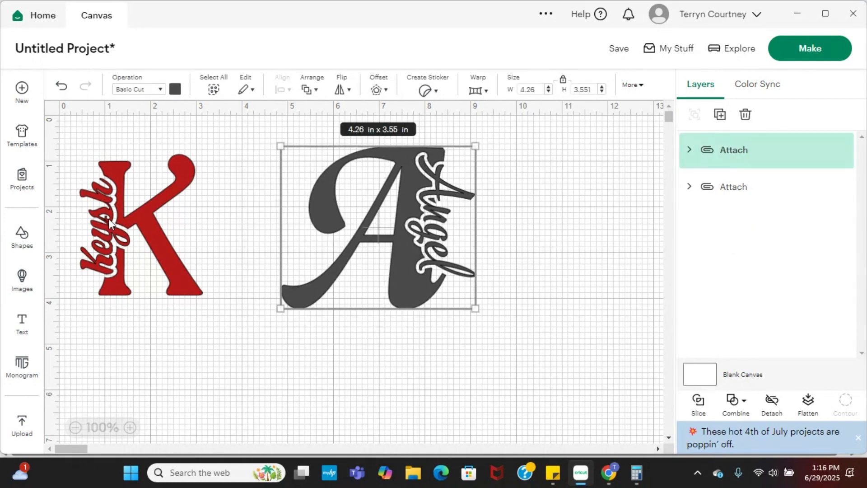
{"action": "left_click", "coordinate": [176, 88]}
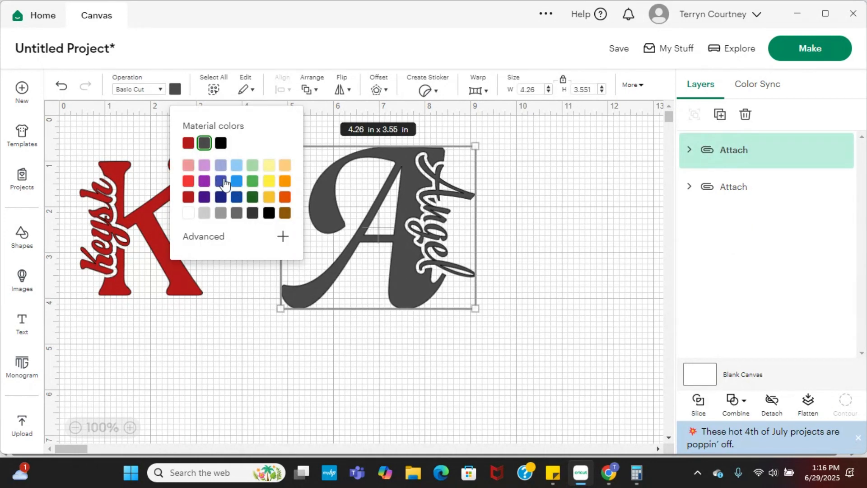
{"action": "left_click", "coordinate": [236, 197]}
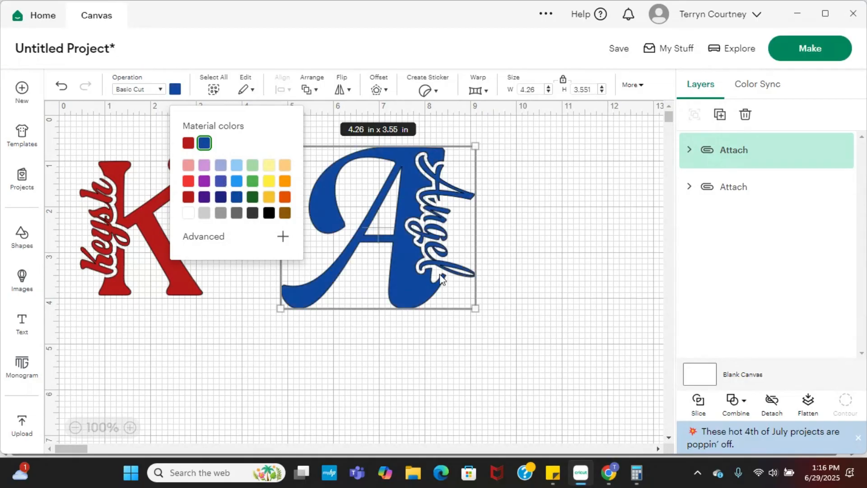
{"action": "left_click", "coordinate": [479, 307]}
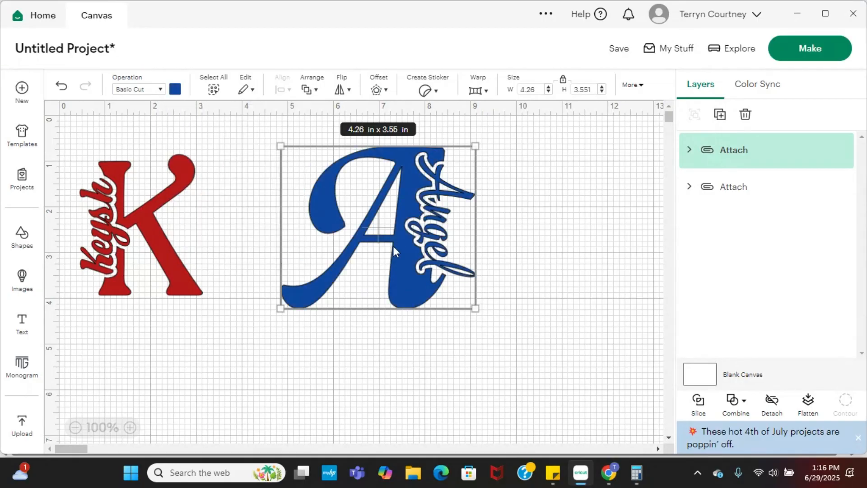
{"action": "left_click_drag", "start_coordinate": [345, 243], "coordinate": [419, 260]}
{"action": "left_click_drag", "start_coordinate": [168, 256], "coordinate": [201, 263]}
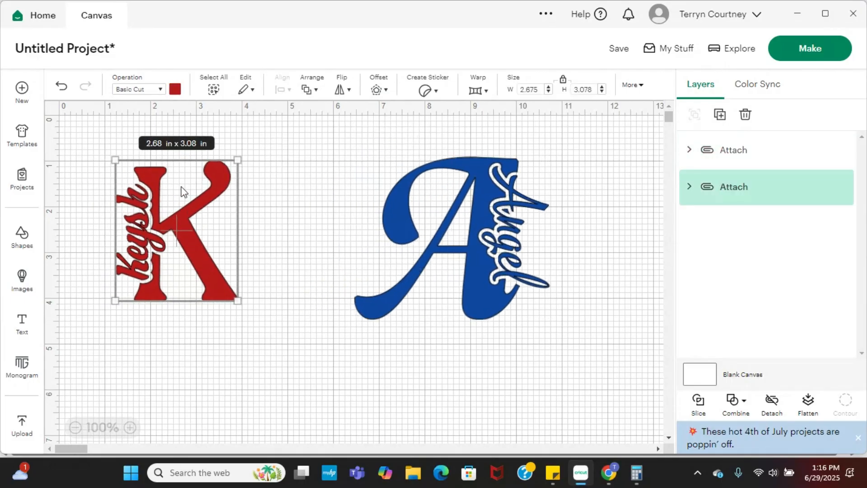